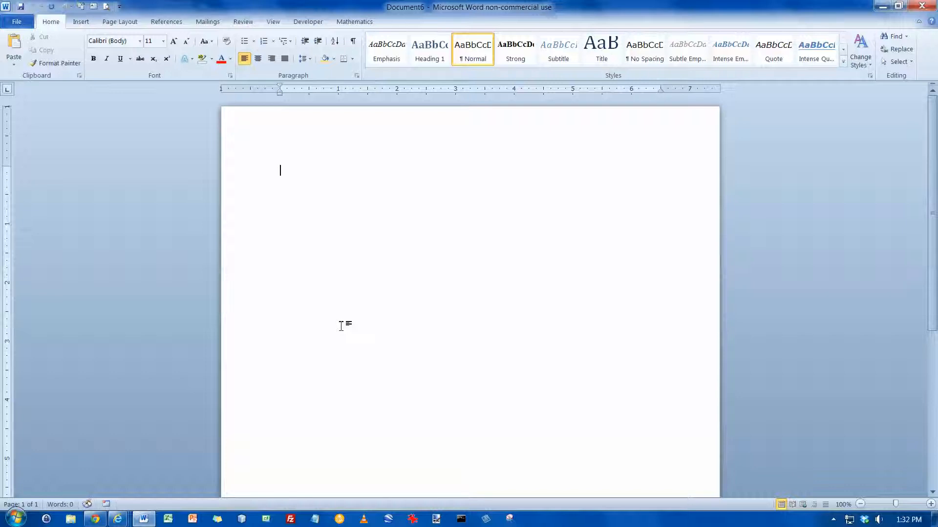
Save the blank document over the existing 2A resume file in SkyDrive's CSC110-WIT > 02_word > chapter_02 folder.
{"action": "left_click", "coordinate": [21, 6]}
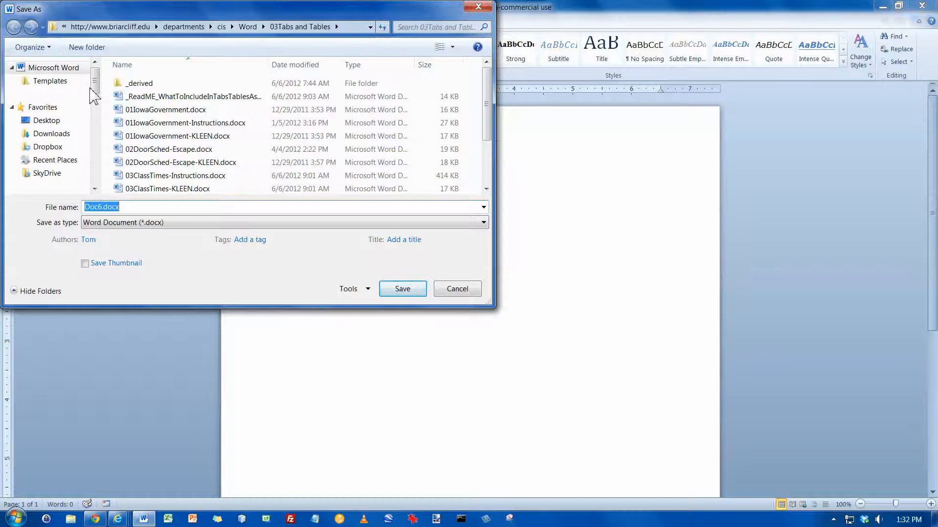
{"action": "left_click", "coordinate": [47, 173]}
{"action": "left_click", "coordinate": [145, 84]}
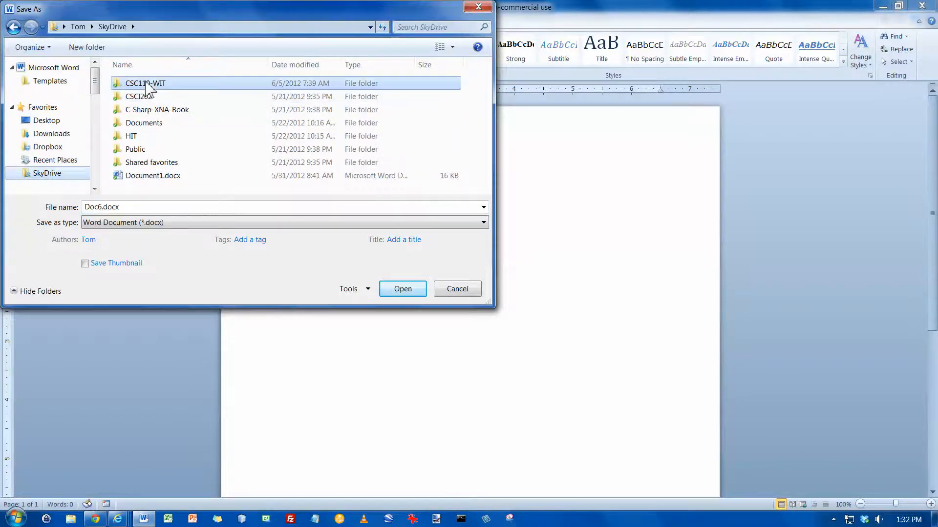
{"action": "double_click", "coordinate": [145, 84]}
{"action": "double_click", "coordinate": [141, 97]}
{"action": "double_click", "coordinate": [141, 97]}
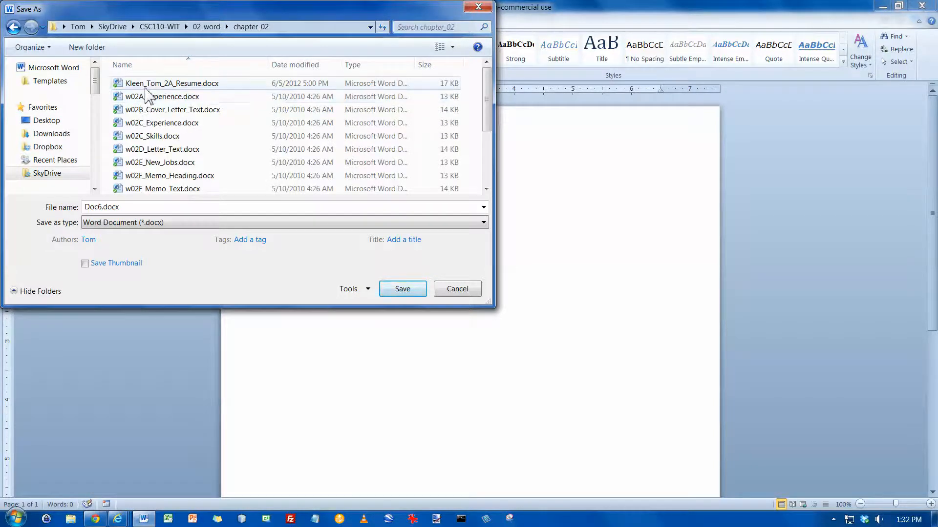
{"action": "left_click", "coordinate": [147, 84]}
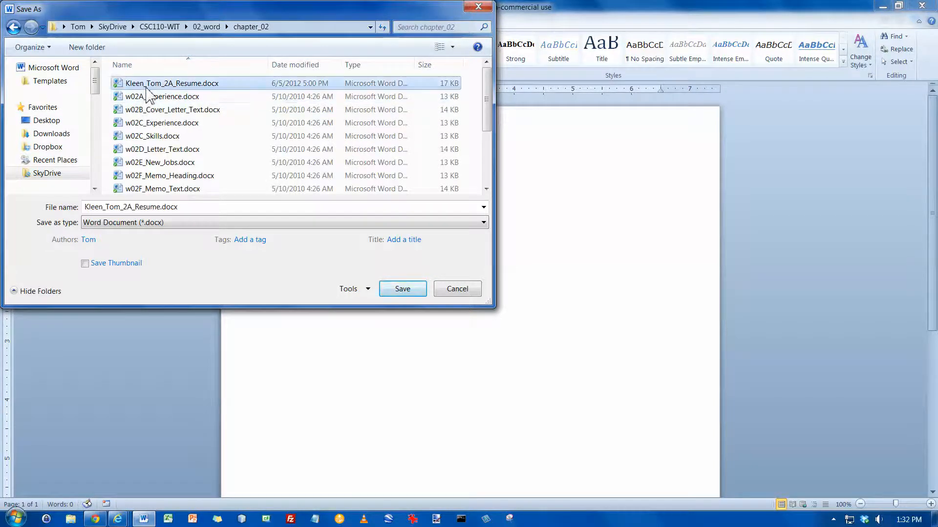
{"action": "left_click", "coordinate": [403, 290]}
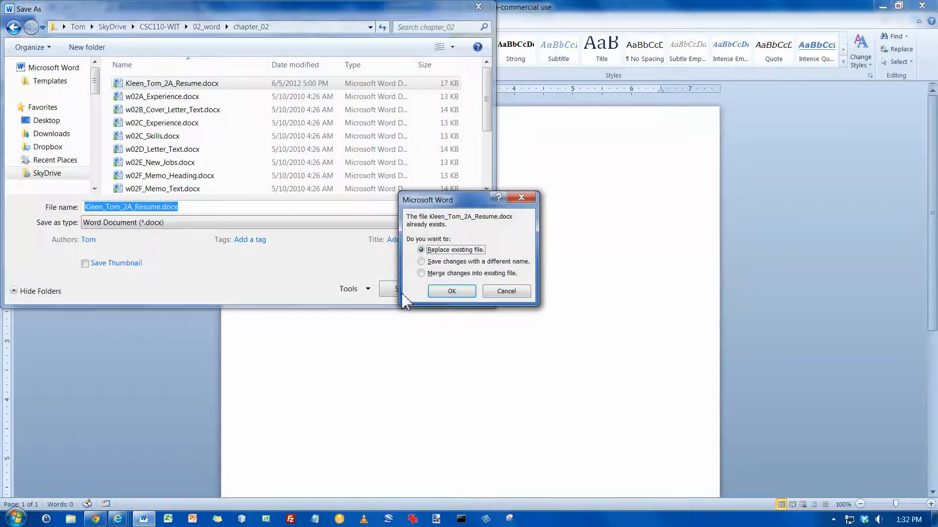
{"action": "left_click", "coordinate": [452, 292]}
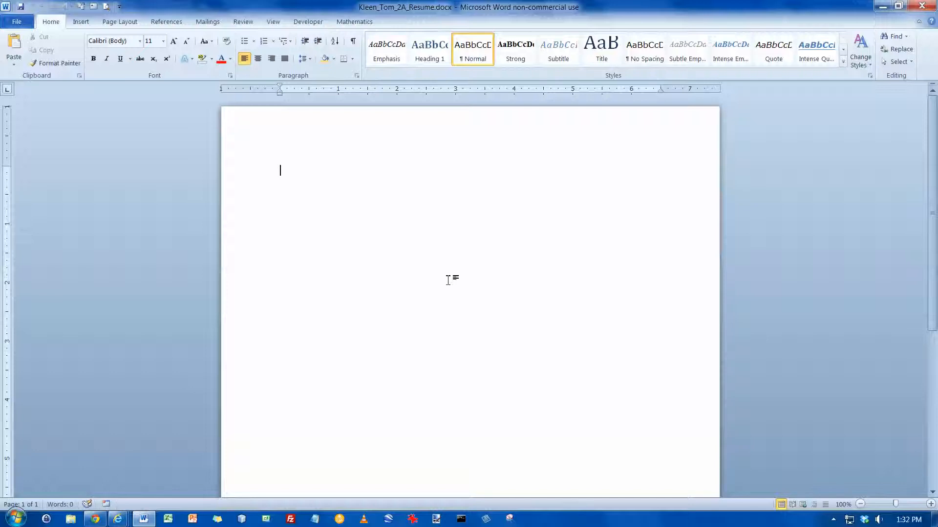
Add a FileName field to the page footer and return to the document body.
{"action": "scroll", "coordinate": [448, 280], "scroll_direction": "down", "scroll_amount": 9}
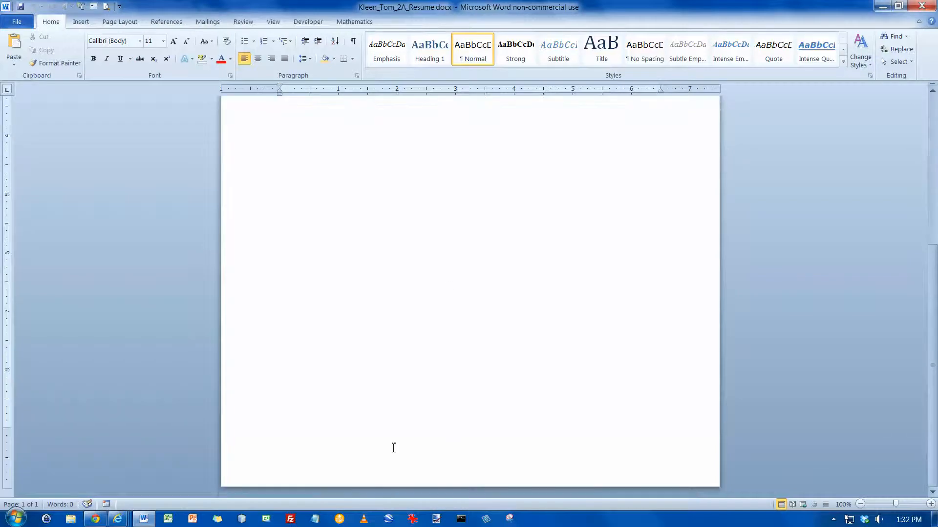
{"action": "right_click", "coordinate": [310, 457]}
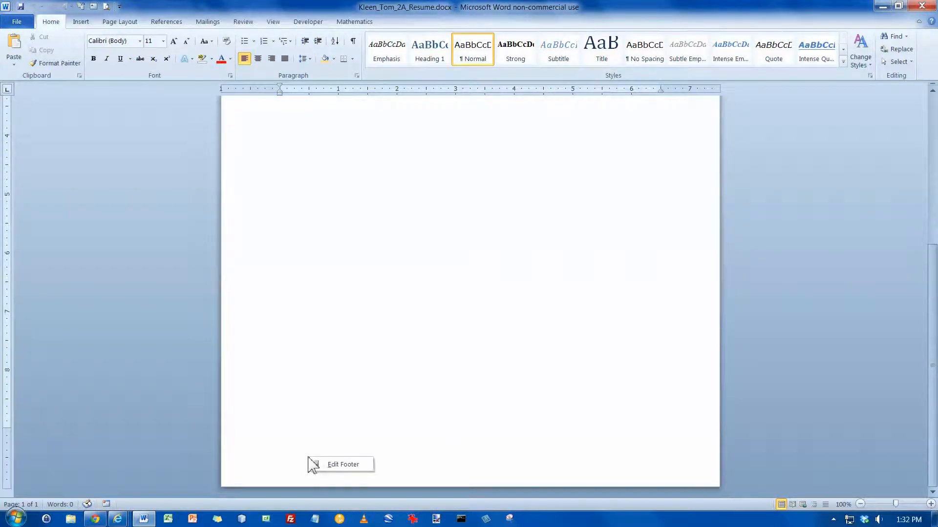
{"action": "left_click", "coordinate": [336, 466]}
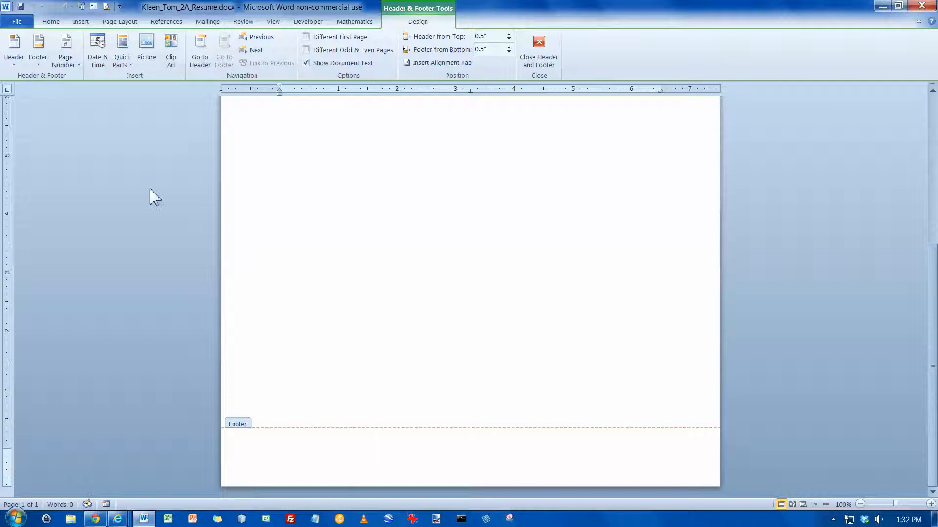
{"action": "left_click", "coordinate": [129, 67]}
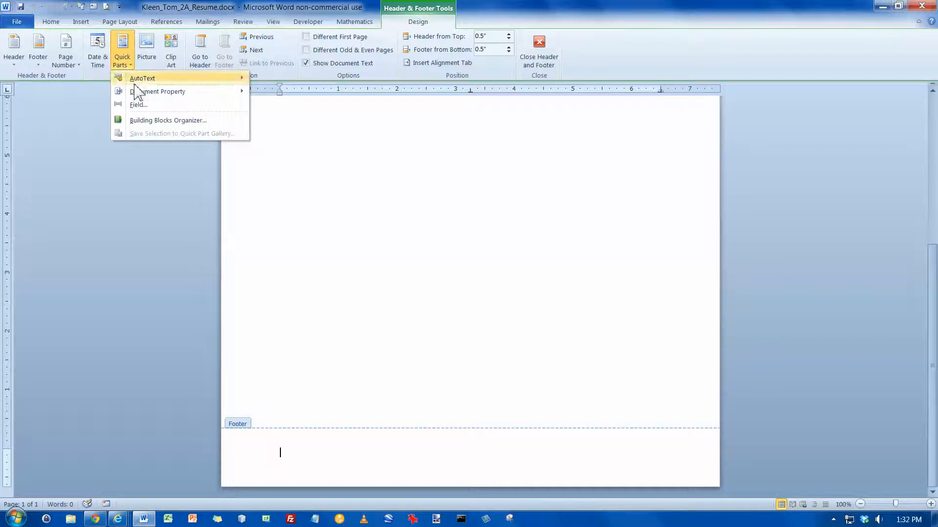
{"action": "left_click", "coordinate": [139, 105]}
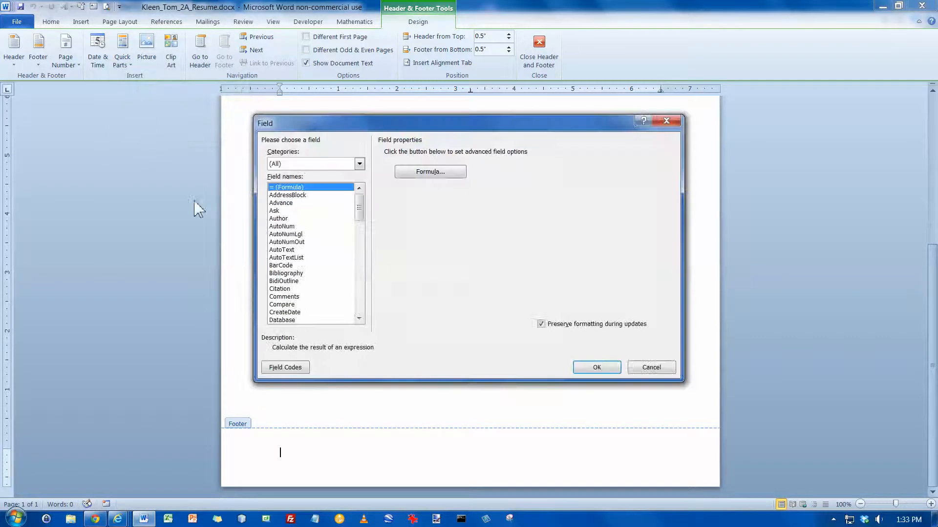
{"action": "left_click", "coordinate": [360, 283]}
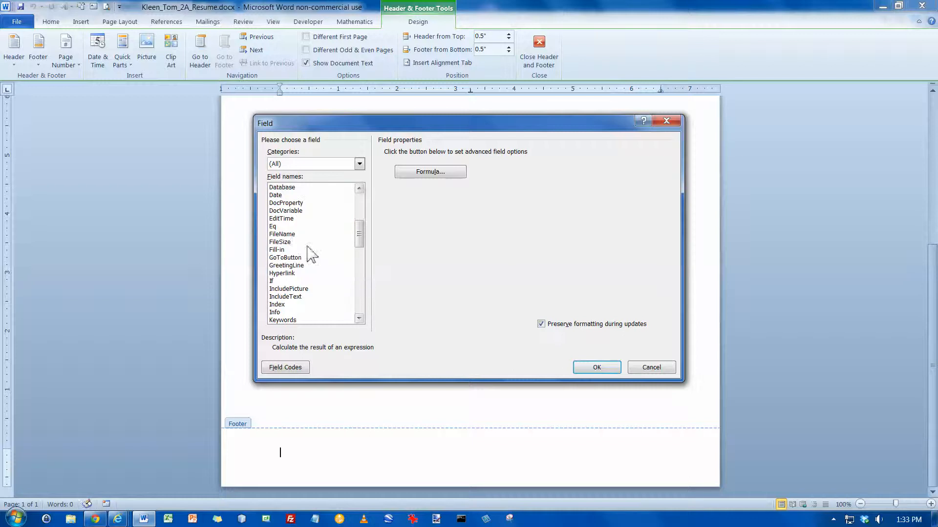
{"action": "left_click", "coordinate": [287, 235]}
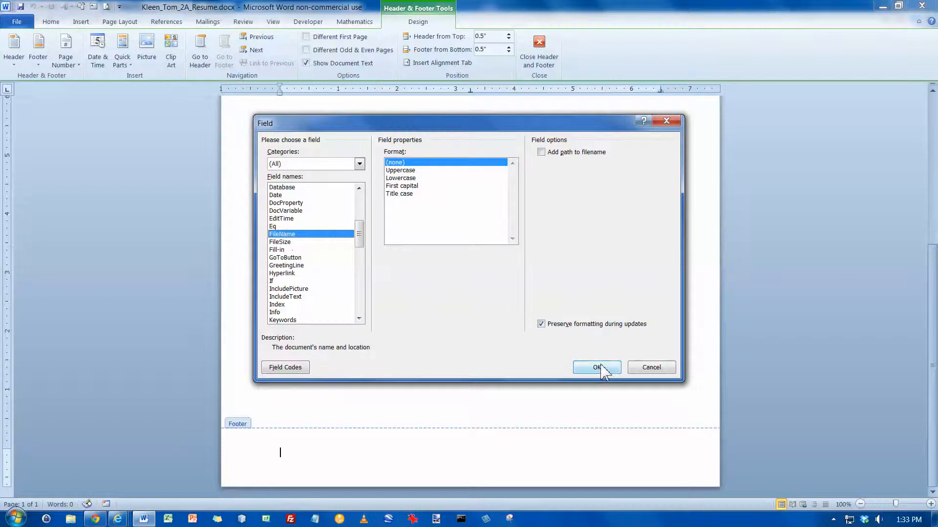
{"action": "left_click", "coordinate": [599, 368]}
{"action": "scroll", "coordinate": [534, 283], "scroll_direction": "up", "scroll_amount": 3}
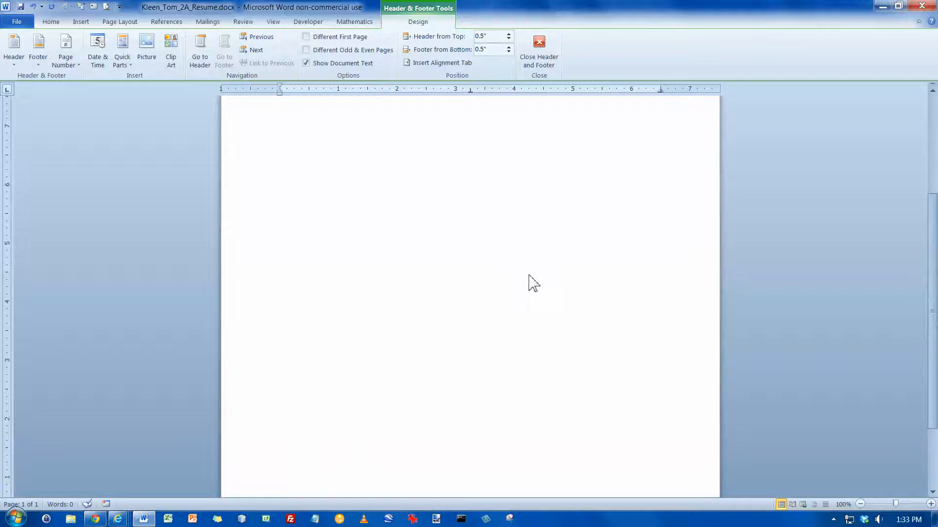
{"action": "scroll", "coordinate": [532, 283], "scroll_direction": "up", "scroll_amount": 3}
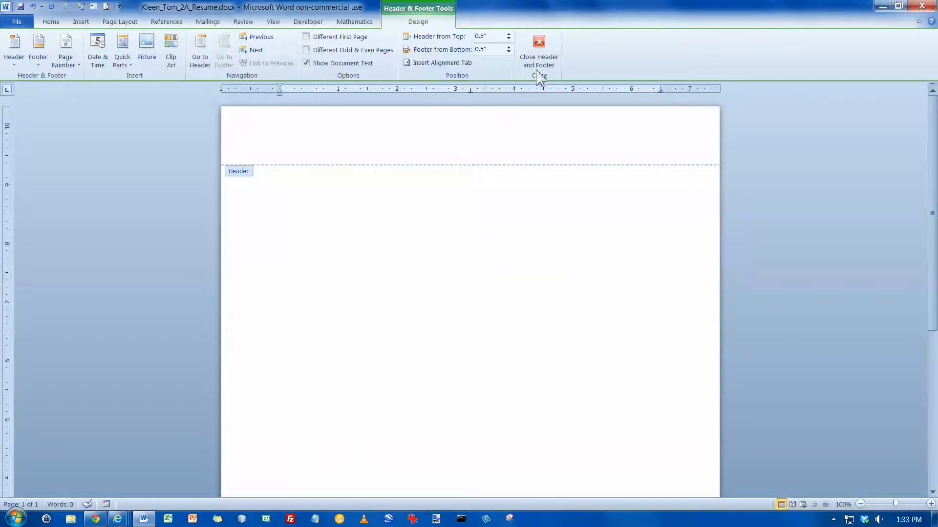
{"action": "left_click", "coordinate": [540, 55]}
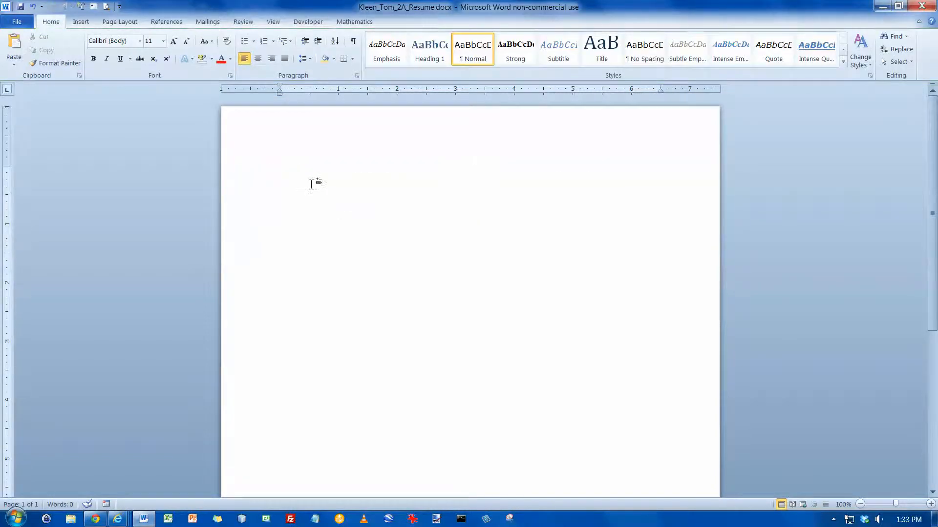
Show formatting marks and insert a table of 2 columns by 4 rows.
{"action": "left_click", "coordinate": [353, 42]}
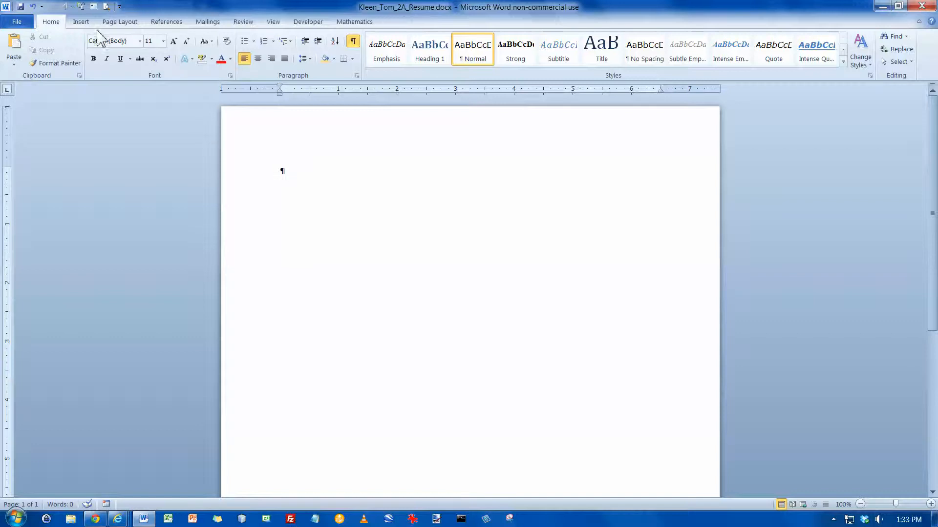
{"action": "left_click", "coordinate": [81, 24]}
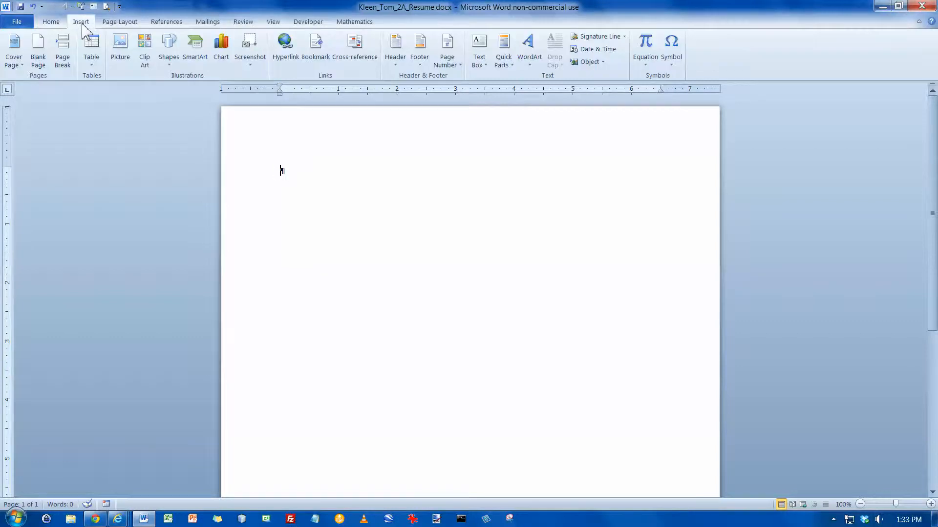
{"action": "left_click", "coordinate": [92, 64]}
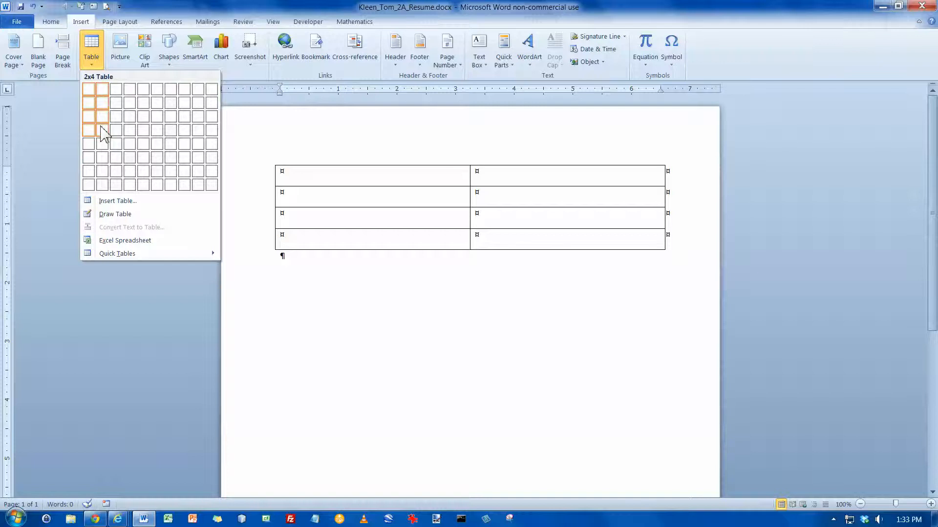
{"action": "left_click", "coordinate": [104, 132]}
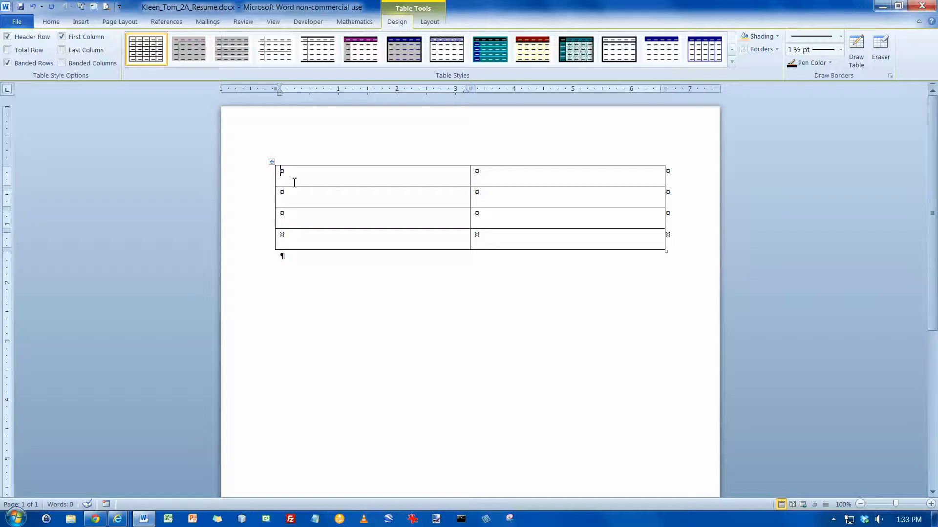
Fill row 1 with OBJECTIVE and the cellular-phone retail sales manager objective statement.
{"action": "type", "text": "O"}
{"action": "key", "text": "Caps_Lock"}
{"action": "type", "text": "BJECTIVE"}
{"action": "key", "text": "Tab"}
{"action": "key", "text": "Caps_Lock"}
{"action": "type", "text": "Retail sales m"}
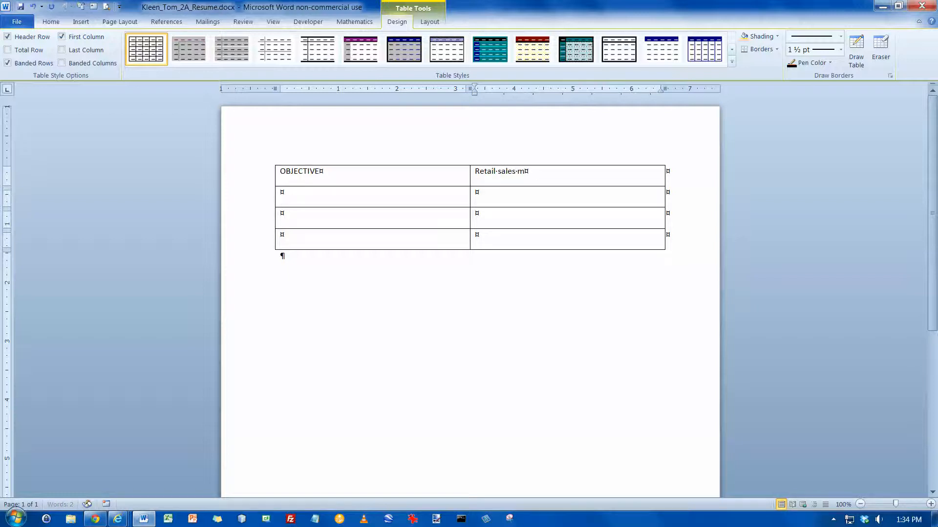
{"action": "type", "text": "anager position in the cellular p"}
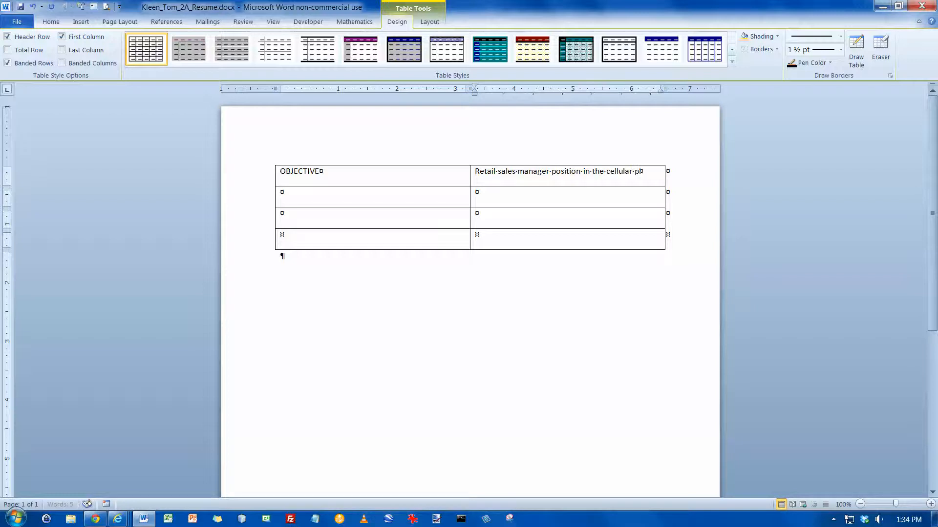
{"action": "type", "text": "hone industry,  u"}
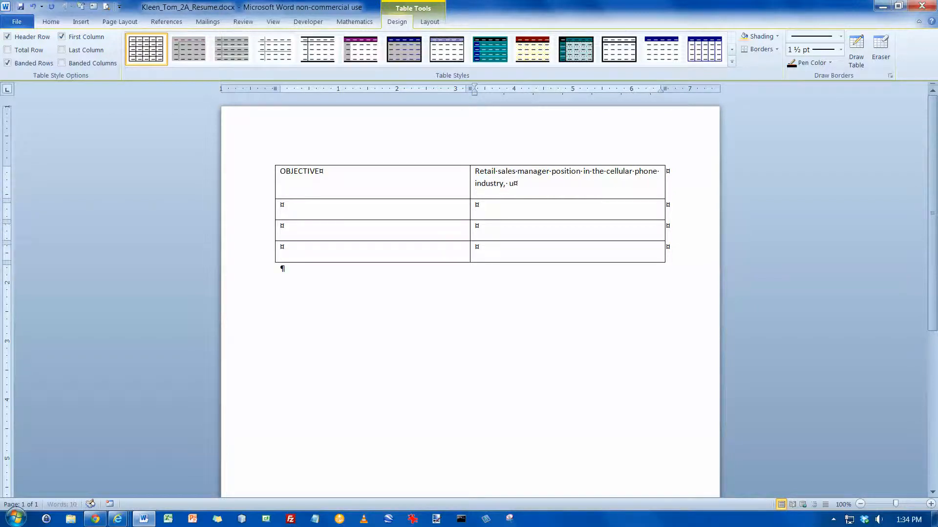
{"action": "type", "text": "sing good communication "}
{"action": "type", "text": "and nego"}
{"action": "type", "text": "tiating "}
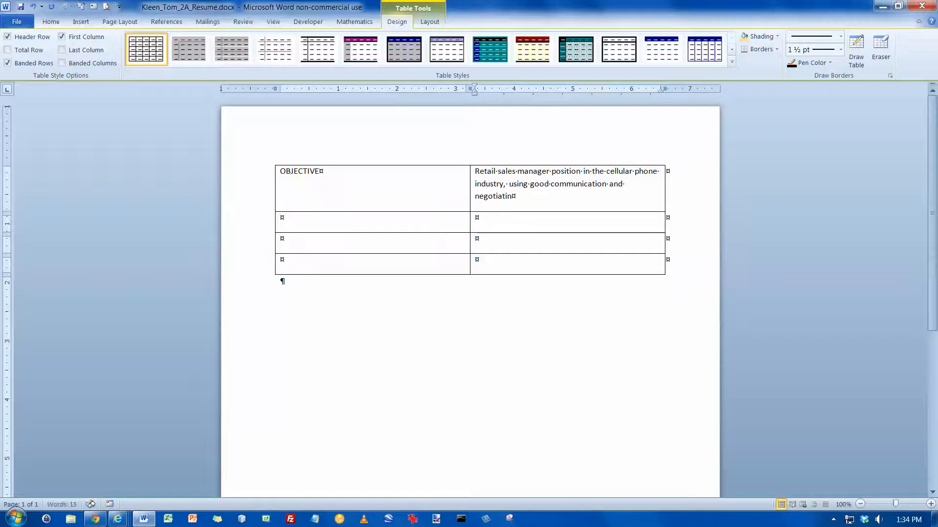
{"action": "type", "text": "skills."}
{"action": "key", "text": "Tab"}
{"action": "key", "text": "Tab"}
{"action": "key", "text": "shift+Tab"}
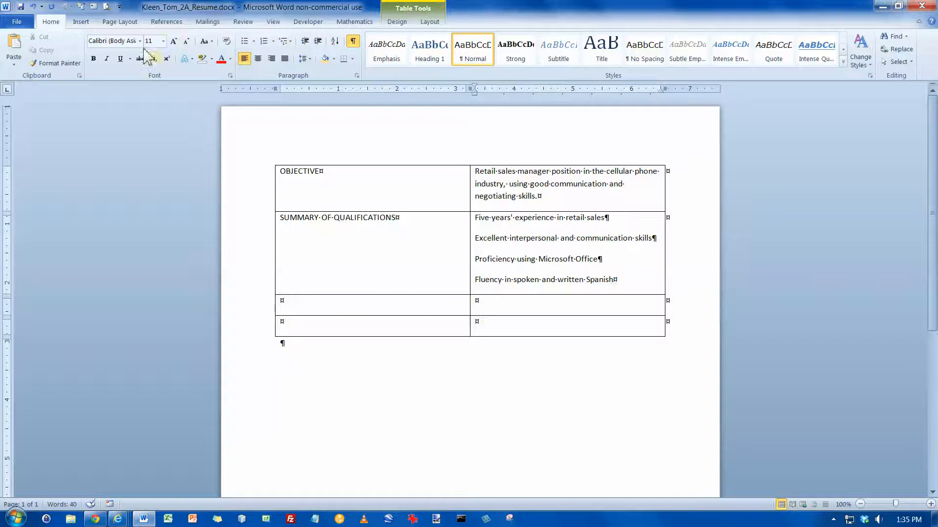
Set Spacing After to 0 pt on the four qualification lines.
{"action": "left_click", "coordinate": [128, 23]}
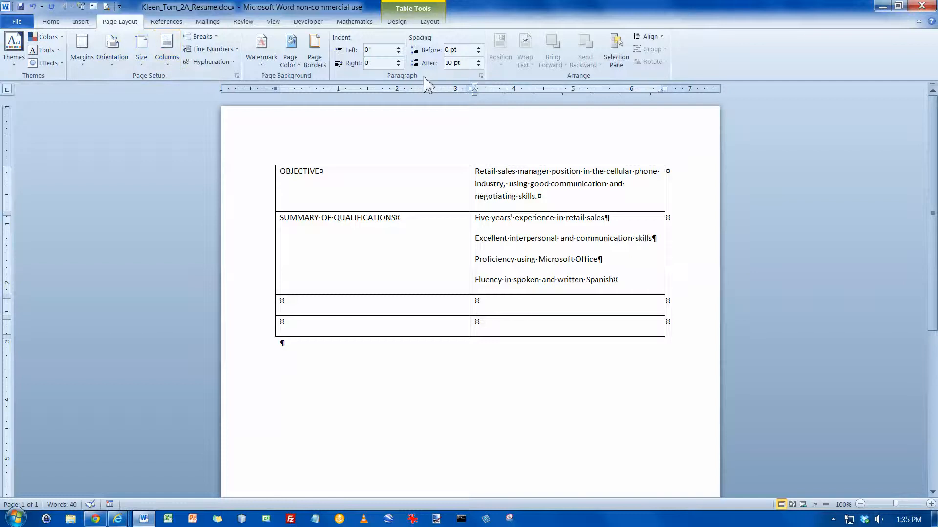
{"action": "left_click", "coordinate": [479, 67]}
{"action": "left_click", "coordinate": [478, 66]}
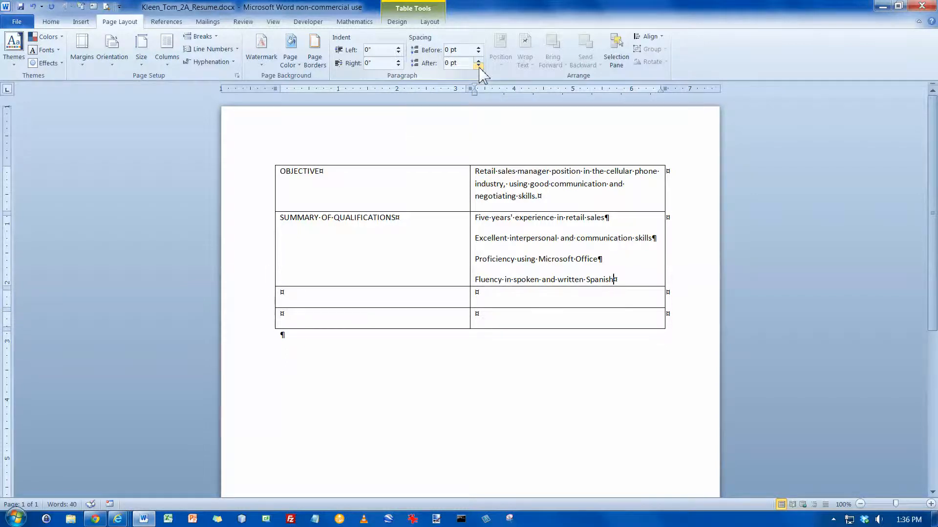
{"action": "left_click_drag", "start_coordinate": [475, 217], "coordinate": [638, 276]}
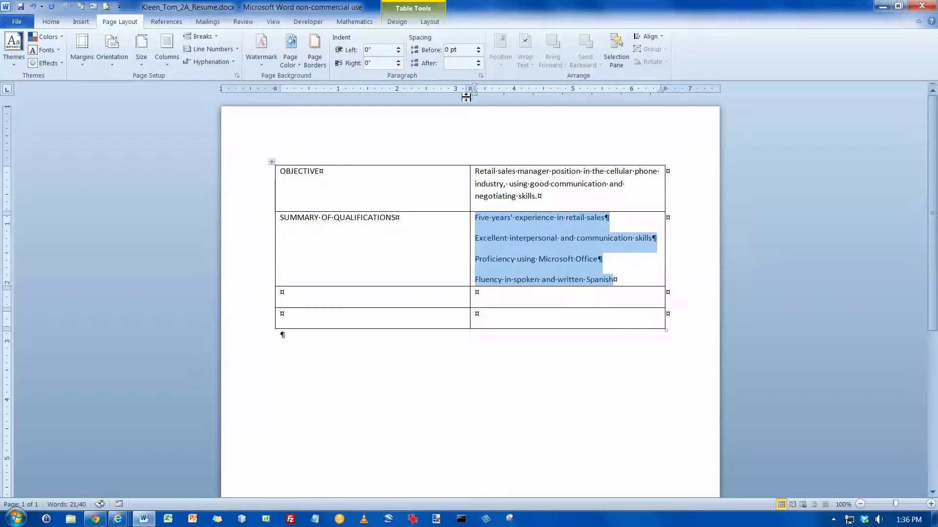
{"action": "left_click", "coordinate": [478, 65]}
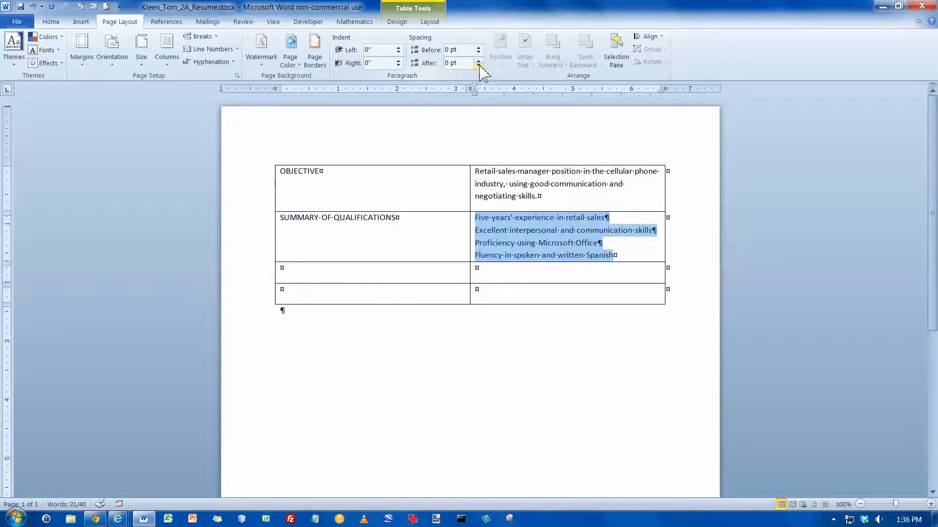
{"action": "left_click", "coordinate": [609, 258]}
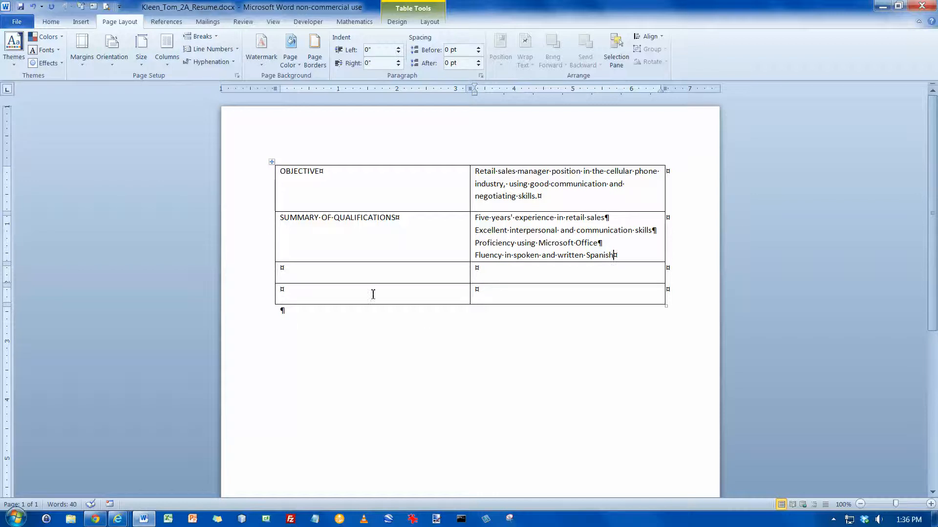
Type the EXPERIENCE heading in row 3's first cell and move to the cell beside it.
{"action": "key", "text": "Tab"}
{"action": "key", "text": "Caps_Lock"}
{"action": "type", "text": "EXPERI"}
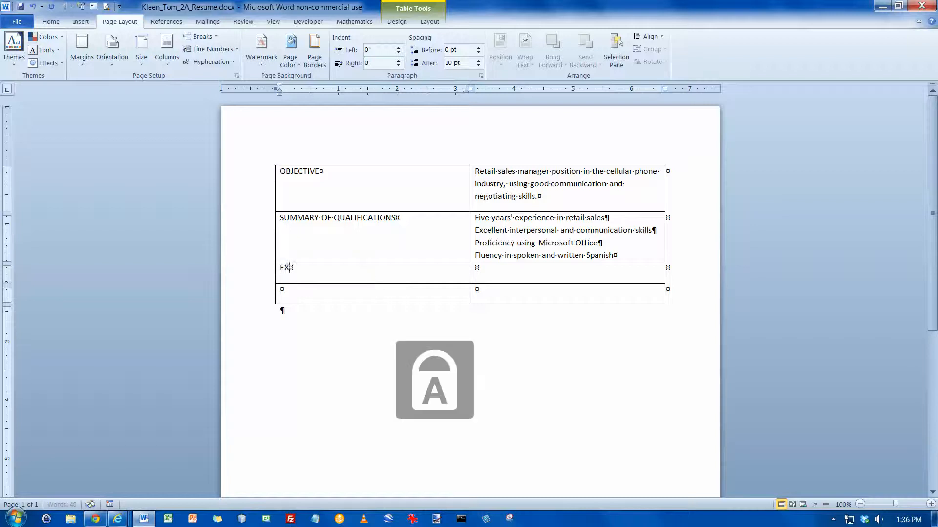
{"action": "type", "text": "ENCE"}
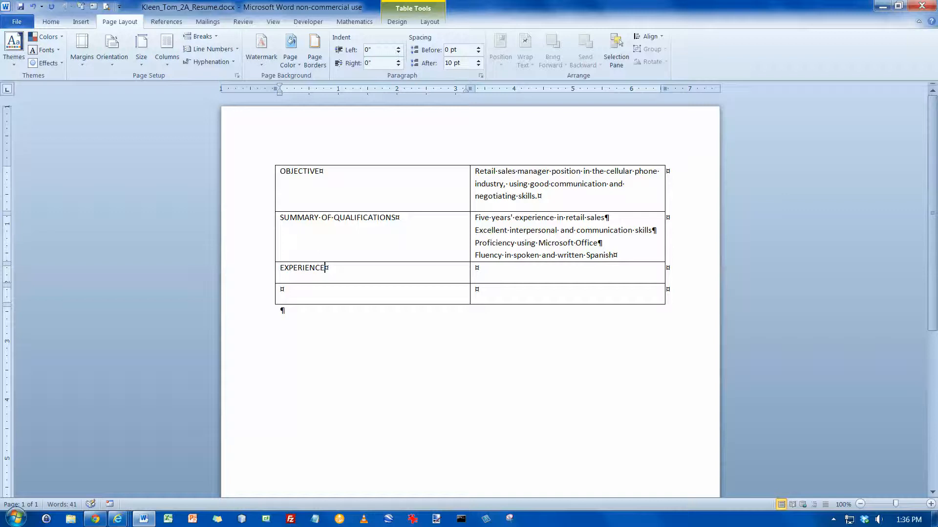
{"action": "key", "text": "Caps_Lock"}
{"action": "key", "text": "Tab"}
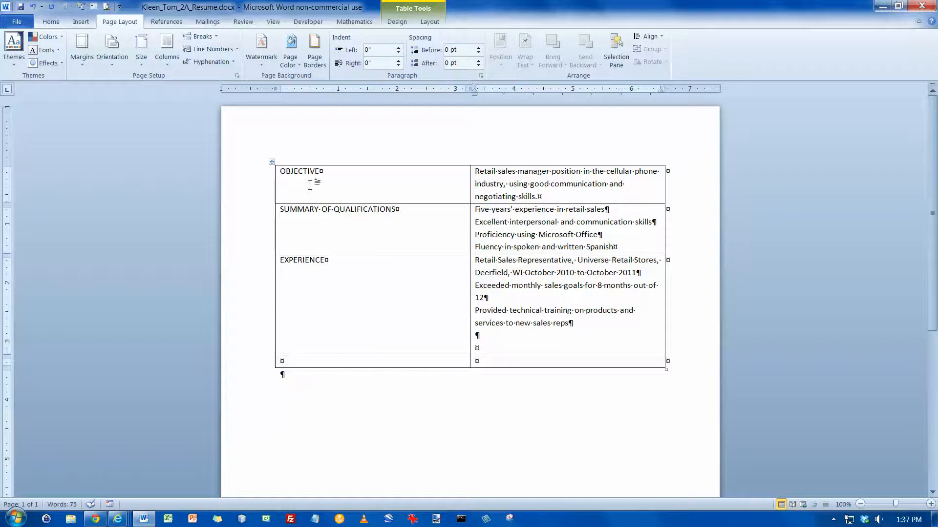
{"action": "left_click", "coordinate": [86, 26]}
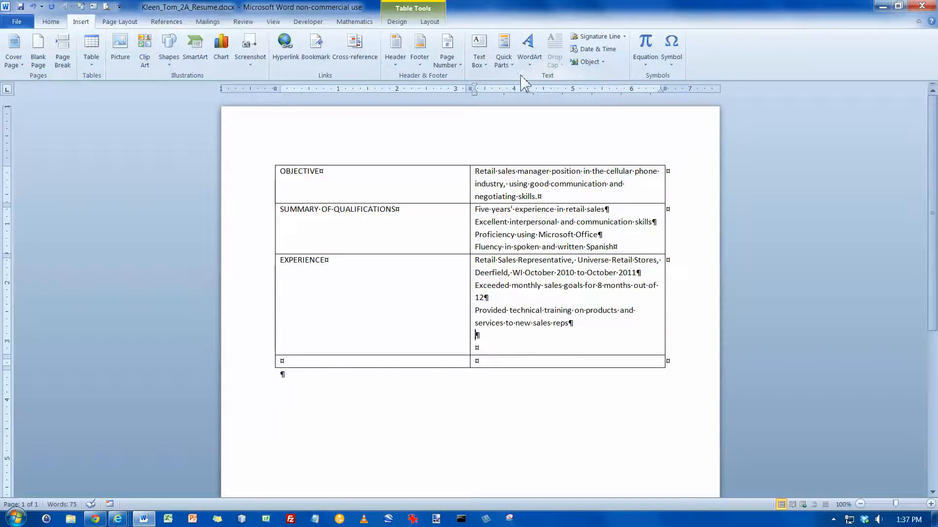
Insert the text of w02A_Experience.docx into the Experience cell.
{"action": "left_click", "coordinate": [603, 63]}
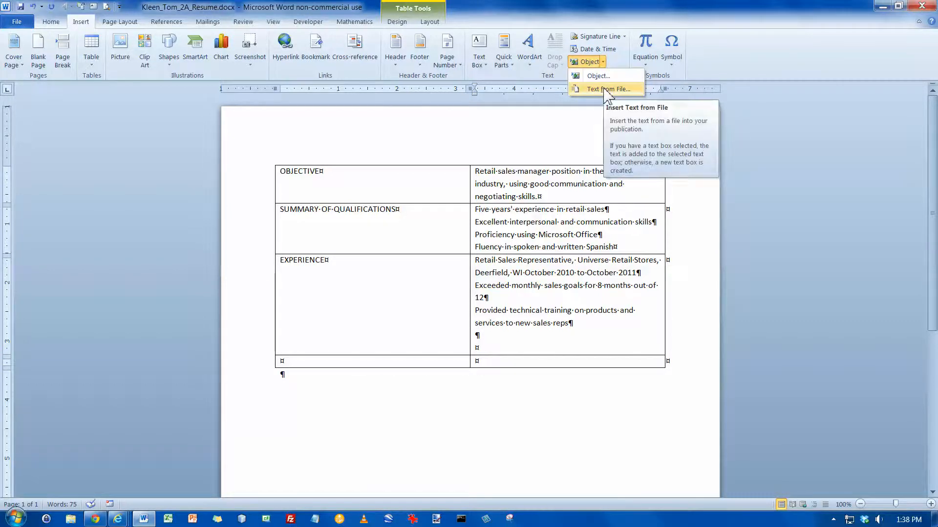
{"action": "left_click", "coordinate": [607, 89]}
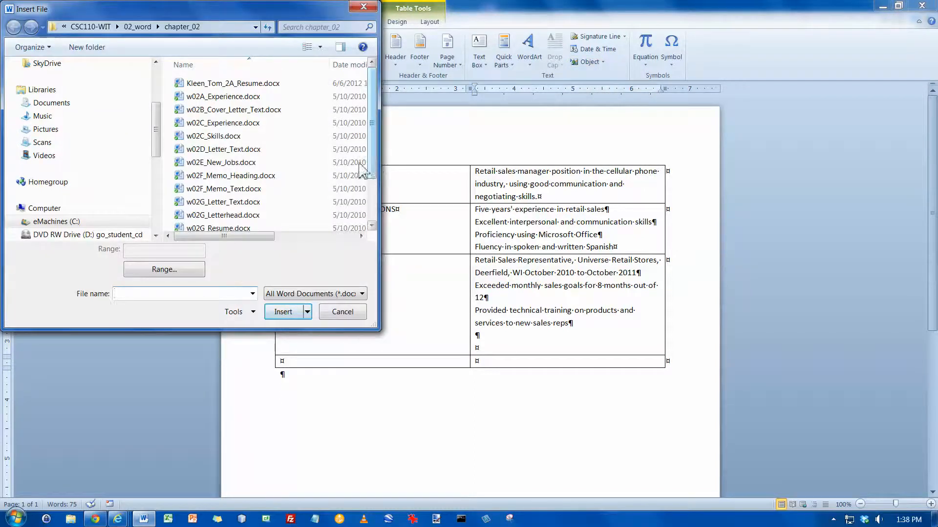
{"action": "left_click", "coordinate": [230, 97]}
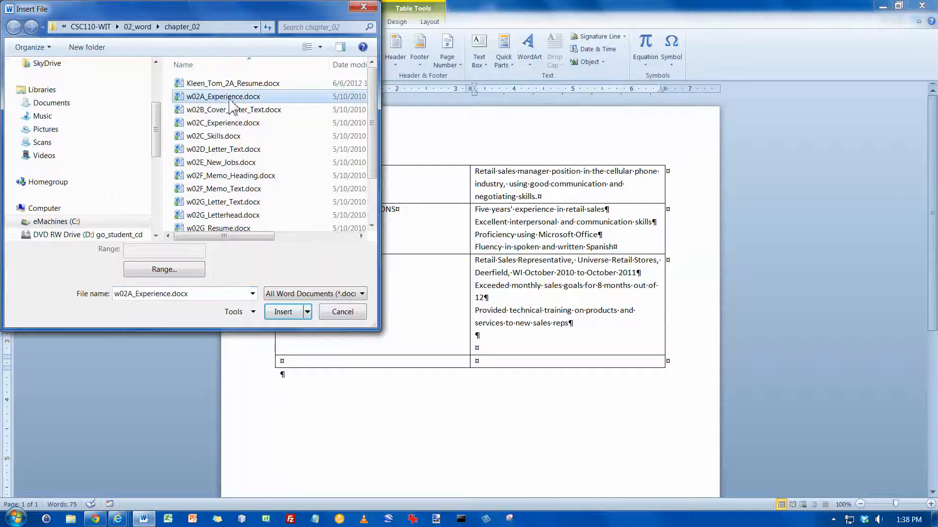
{"action": "left_click", "coordinate": [283, 312]}
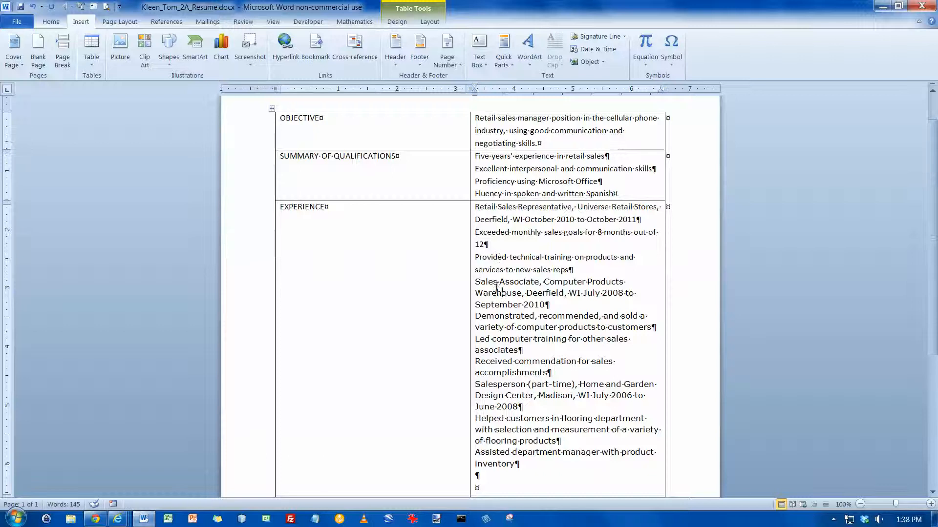
Format-paint the Provided paragraph's formatting onto the inserted job paragraphs.
{"action": "left_click", "coordinate": [51, 21]}
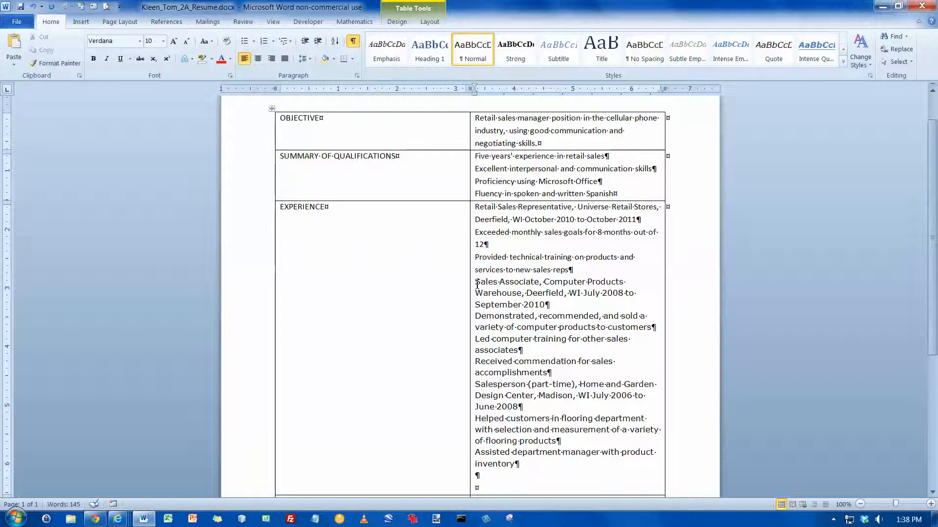
{"action": "left_click", "coordinate": [507, 258]}
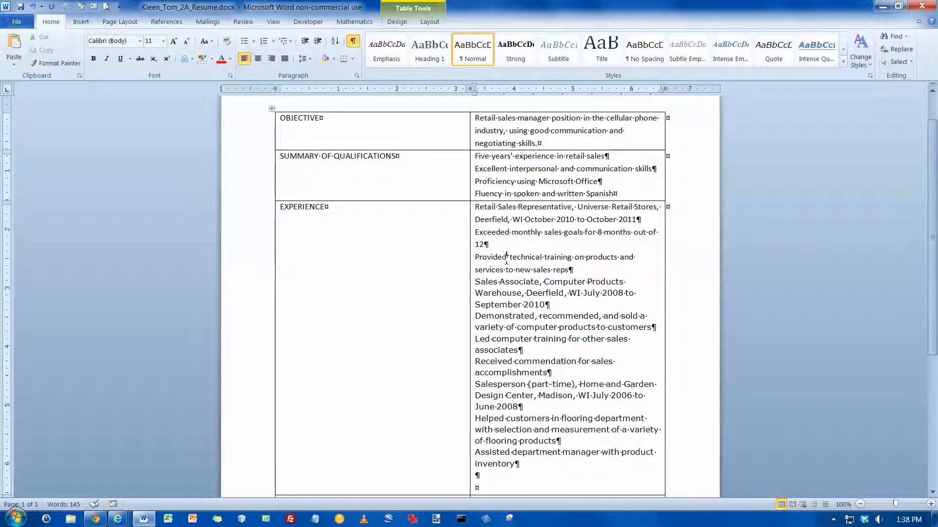
{"action": "left_click", "coordinate": [55, 63]}
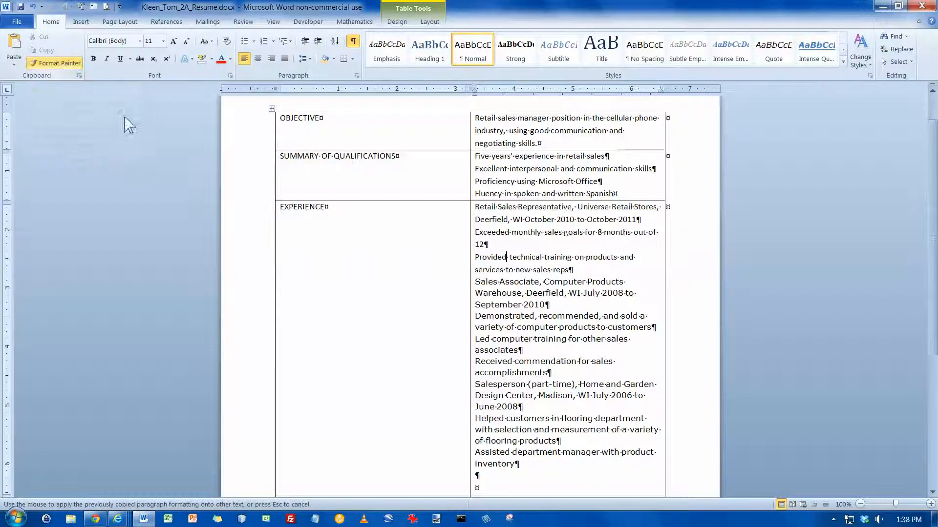
{"action": "mouse_move", "coordinate": [473, 284]}
{"action": "left_mouse_down"}
{"action": "mouse_move", "coordinate": [477, 409]}
{"action": "mouse_move", "coordinate": [557, 464]}
{"action": "left_mouse_up"}
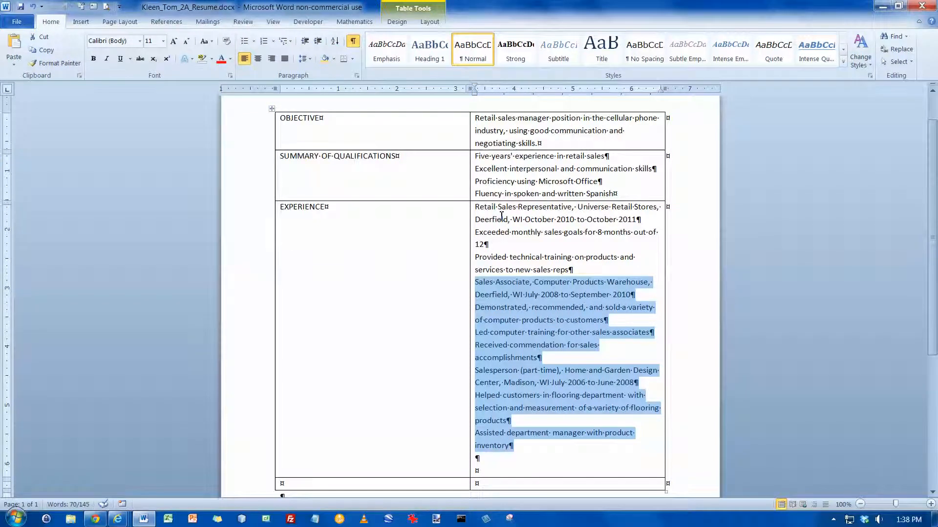
Delete the trailing blank lines so the Experience cell ends at 'inventory'.
{"action": "left_click", "coordinate": [517, 470]}
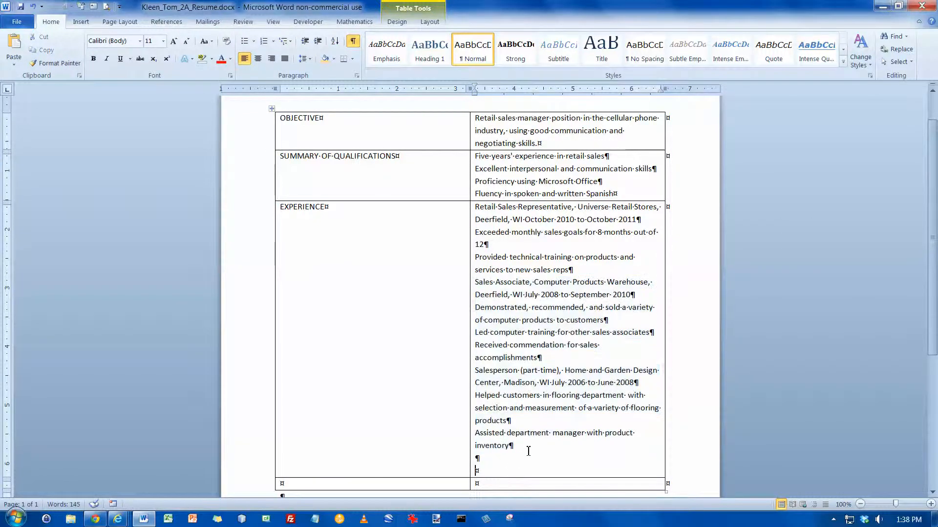
{"action": "key", "text": "BackSpace"}
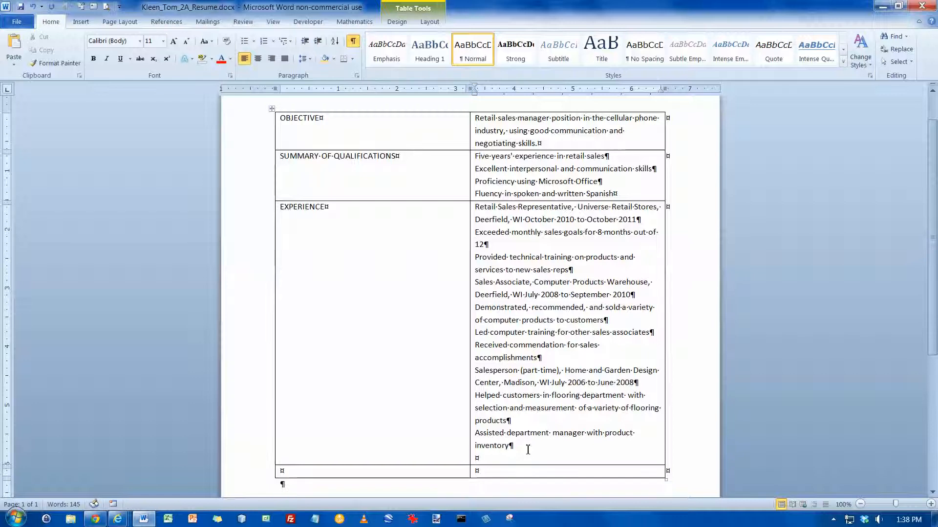
{"action": "left_click", "coordinate": [527, 449]}
{"action": "key", "text": "Delete"}
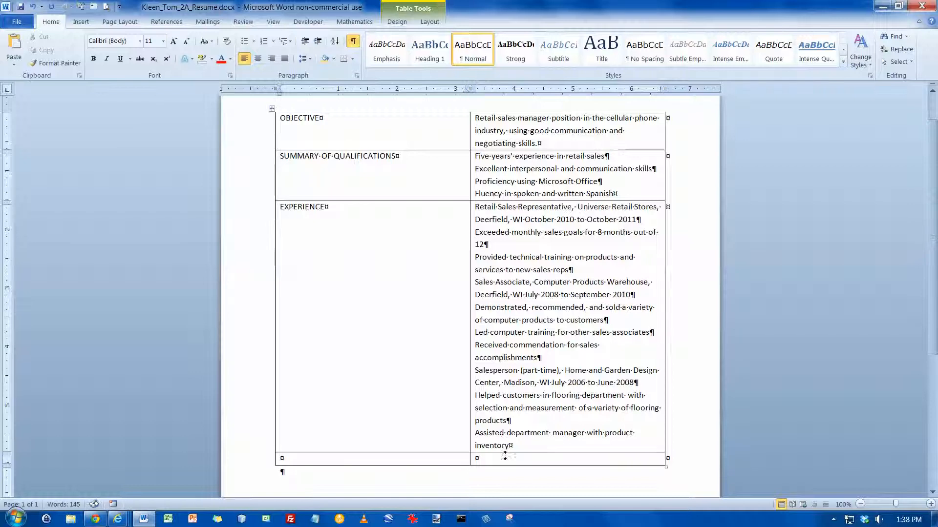
Enter EDUCATION in the last row, paste the degree details beside it, and save.
{"action": "key", "text": "Caps_Lock"}
{"action": "type", "text": "EDUCATION"}
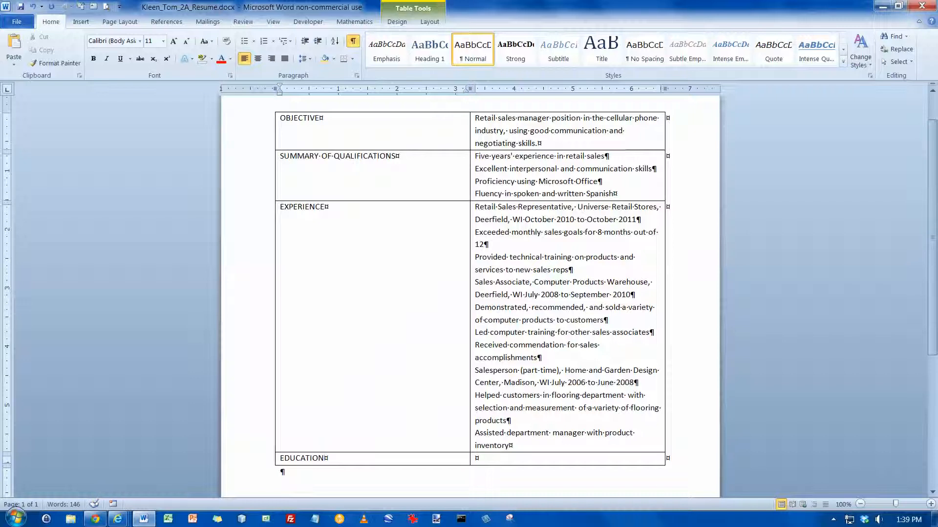
{"action": "key", "text": "Caps_Lock"}
{"action": "left_click", "coordinate": [499, 457]}
{"action": "type", "text": "University of Wisconsin, Madison, WI Bachelor's in Business Administration, June 2011 Madison Area Technical College, Madison, WI Associate's in Information Systems, June 2009"}
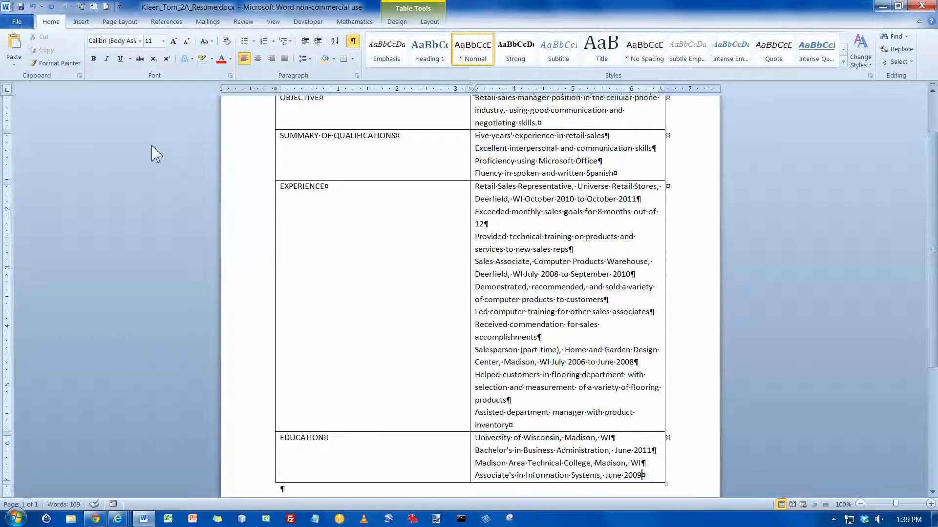
{"action": "left_click", "coordinate": [22, 7]}
Apply bullets to the four Summary of Qualifications entries.
{"action": "scroll", "coordinate": [196, 170], "scroll_direction": "up", "scroll_amount": 3}
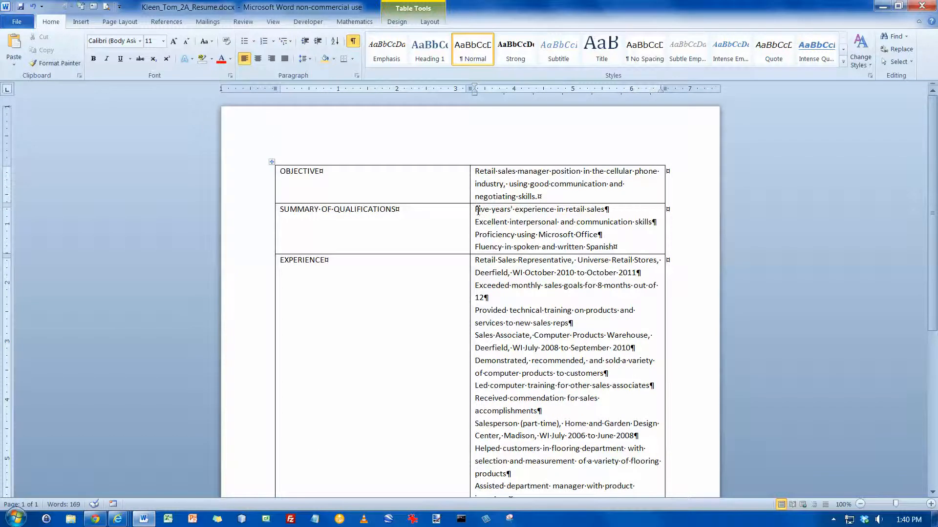
{"action": "left_click_drag", "start_coordinate": [476, 210], "coordinate": [645, 253]}
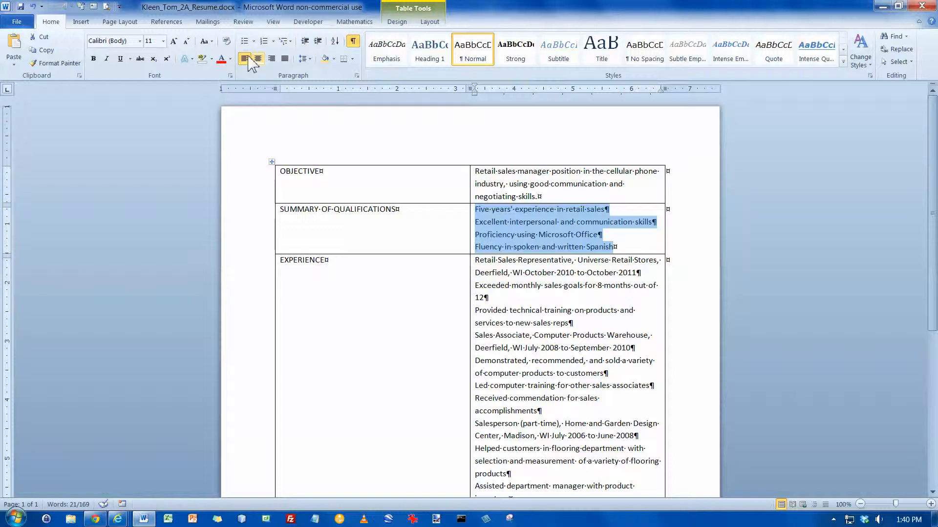
{"action": "left_click", "coordinate": [245, 41]}
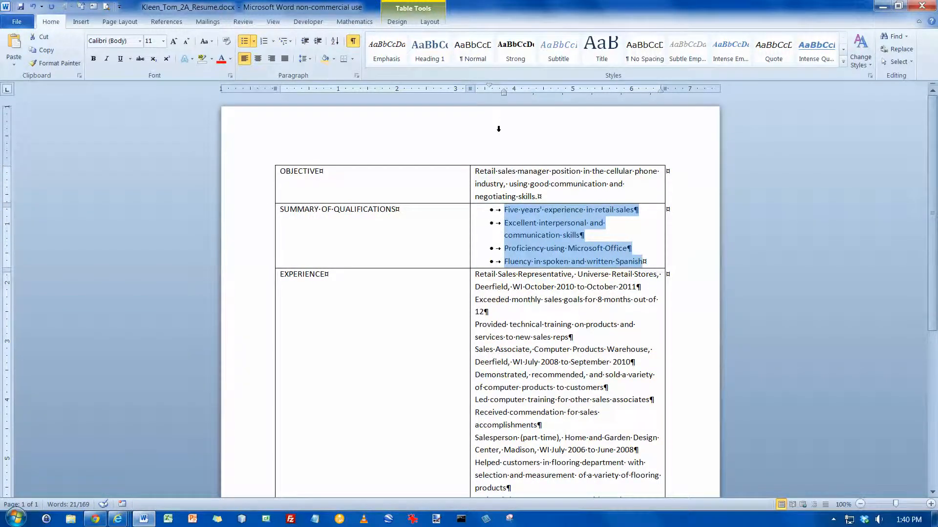
{"action": "key", "text": "ctrl+z"}
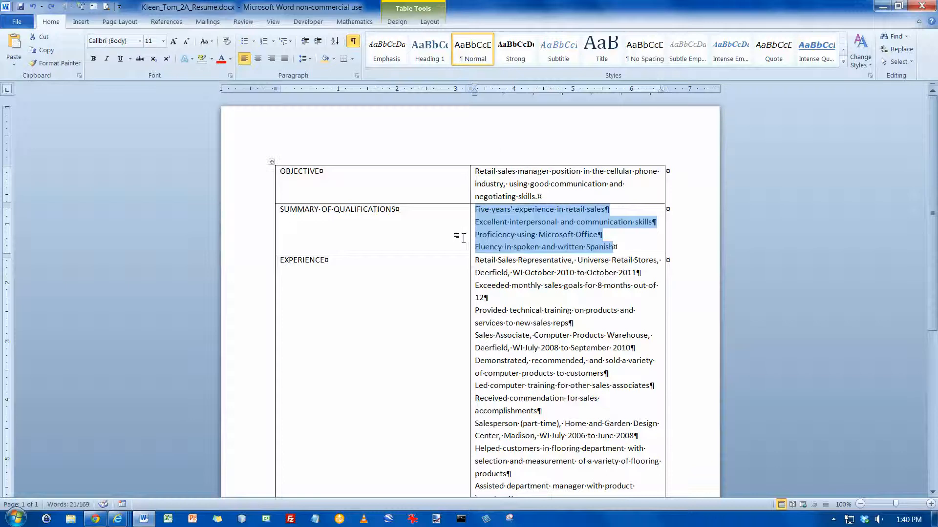
{"action": "left_click", "coordinate": [471, 234]}
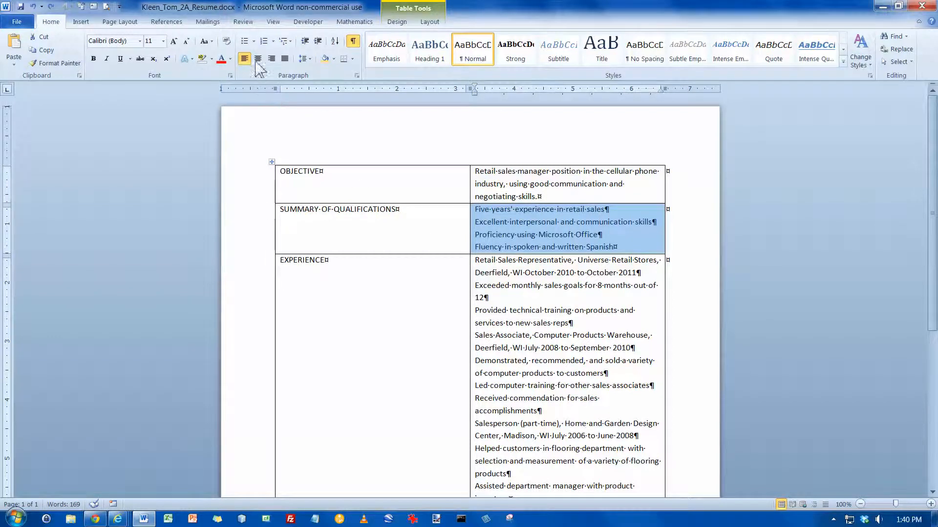
{"action": "left_click", "coordinate": [244, 42]}
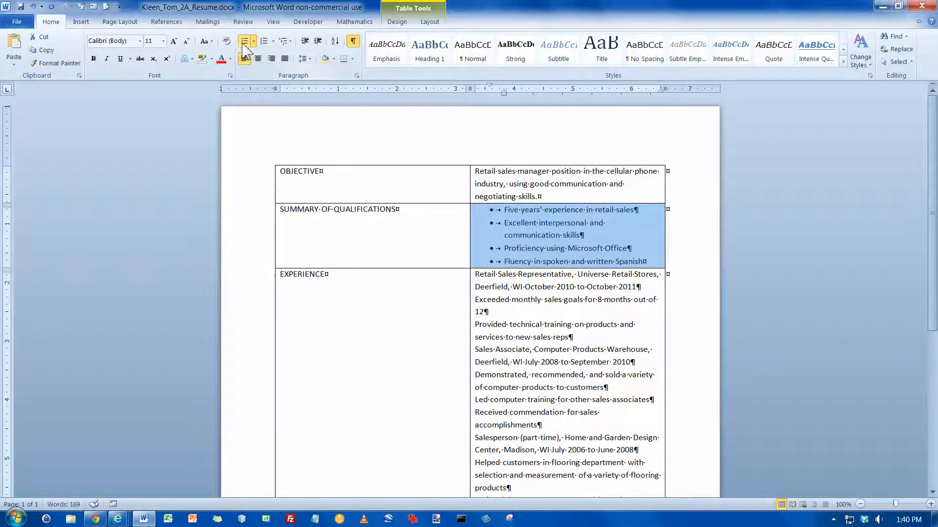
{"action": "left_click", "coordinate": [506, 214]}
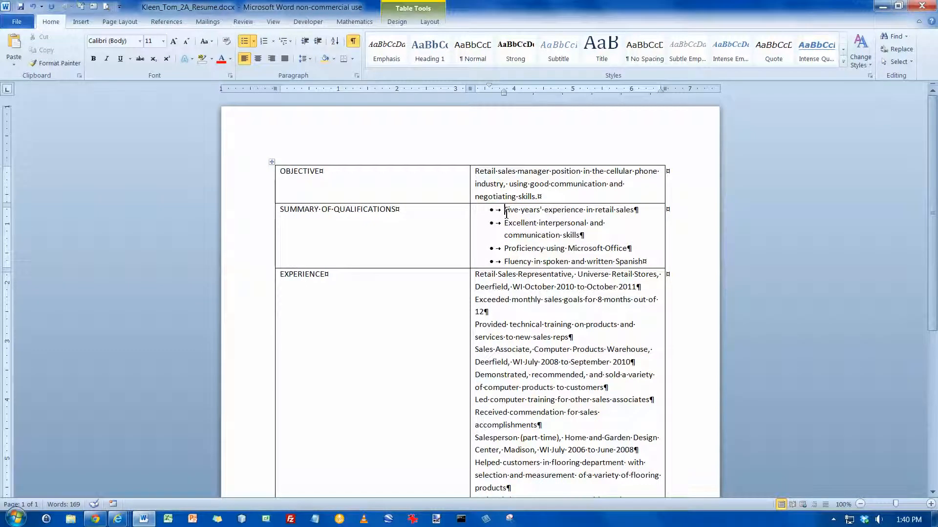
{"action": "left_click_drag", "start_coordinate": [506, 215], "coordinate": [645, 262]}
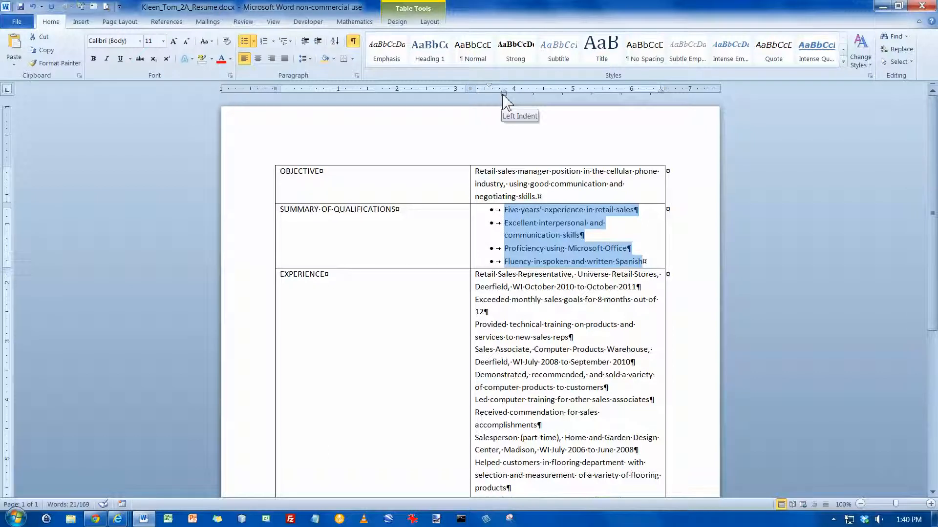
Decrease the bulleted list's indent to the cell edge and copy its formatting with Format Painter.
{"action": "left_click", "coordinate": [304, 43]}
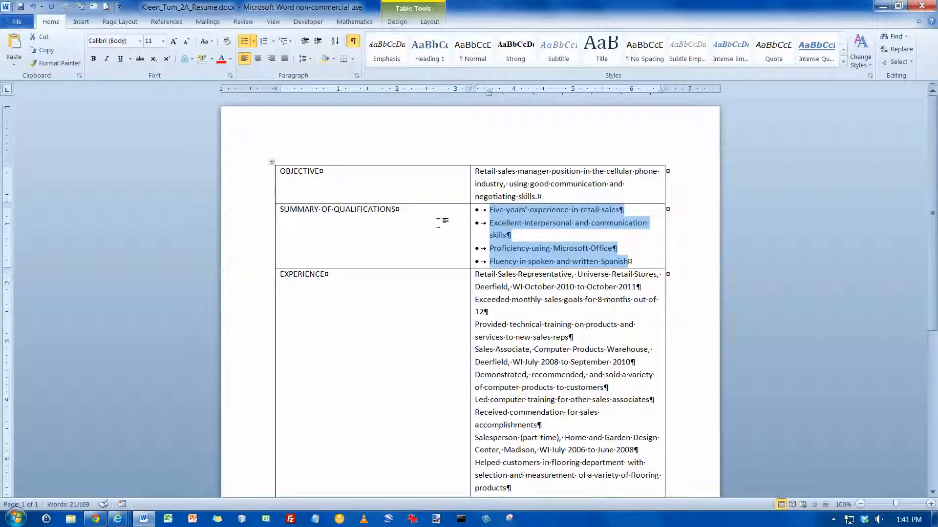
{"action": "left_click", "coordinate": [504, 225]}
{"action": "left_click", "coordinate": [72, 63]}
{"action": "scroll", "coordinate": [492, 297], "scroll_direction": "down", "scroll_amount": 2}
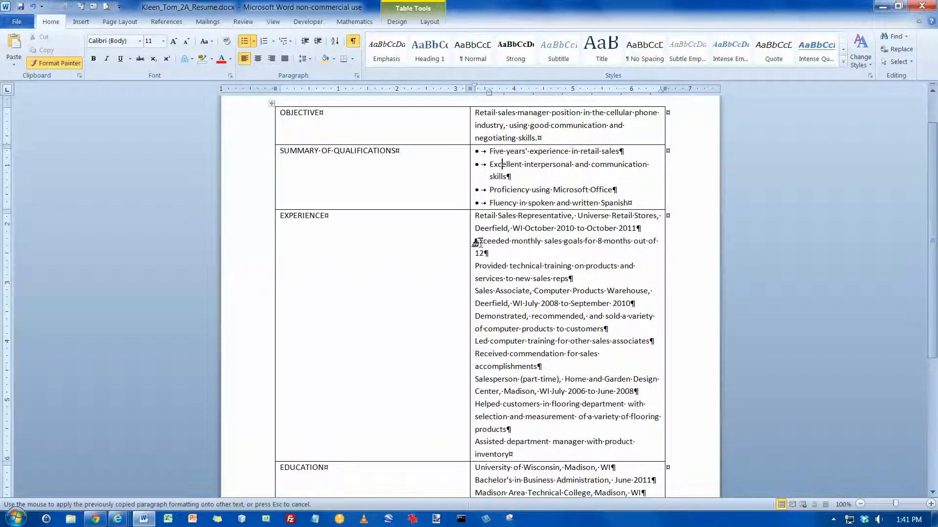
Bullet the seven accomplishment lines under the three jobs, leaving the job title lines unbulleted.
{"action": "mouse_move", "coordinate": [477, 243]}
{"action": "left_mouse_down"}
{"action": "mouse_move", "coordinate": [635, 267]}
{"action": "mouse_move", "coordinate": [652, 280]}
{"action": "left_mouse_up"}
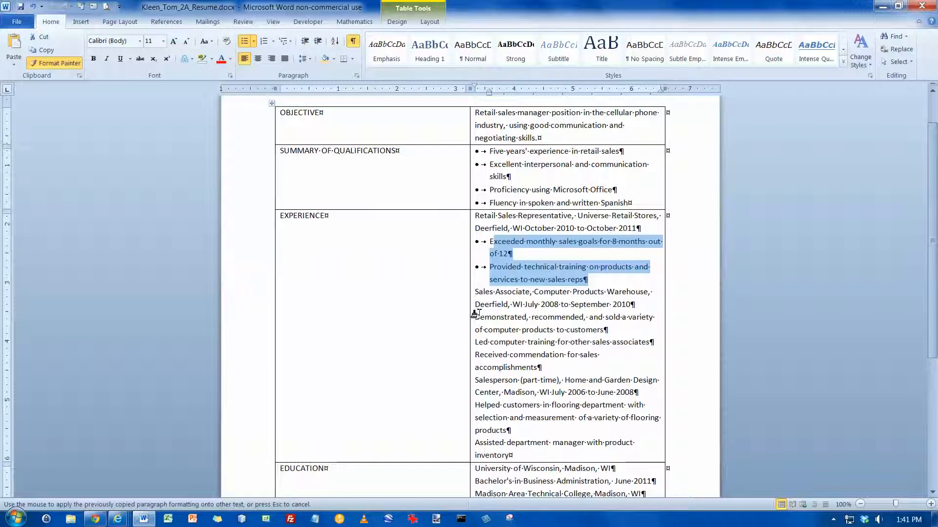
{"action": "mouse_move", "coordinate": [474, 317]}
{"action": "left_mouse_down"}
{"action": "mouse_move", "coordinate": [593, 336]}
{"action": "mouse_move", "coordinate": [583, 374]}
{"action": "left_mouse_up"}
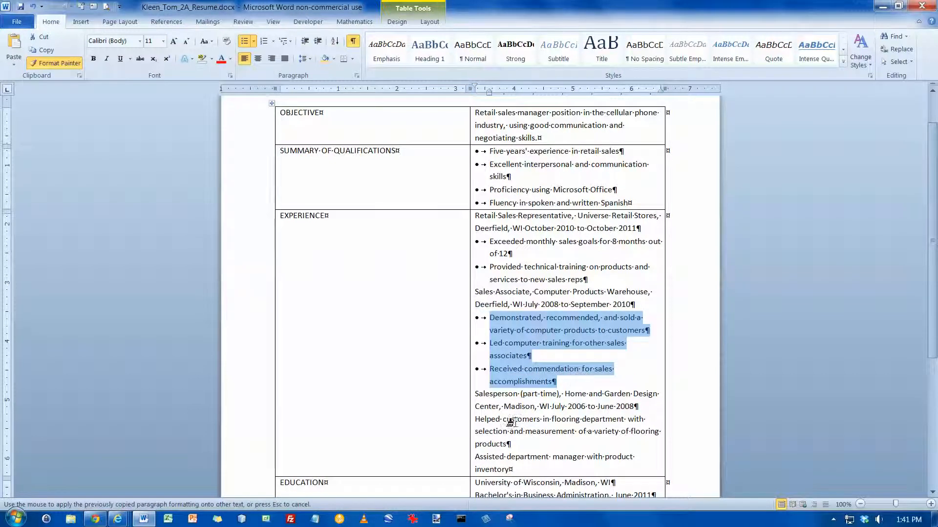
{"action": "mouse_move", "coordinate": [473, 421]}
{"action": "left_mouse_down"}
{"action": "mouse_move", "coordinate": [533, 432]}
{"action": "mouse_move", "coordinate": [548, 471]}
{"action": "left_mouse_up"}
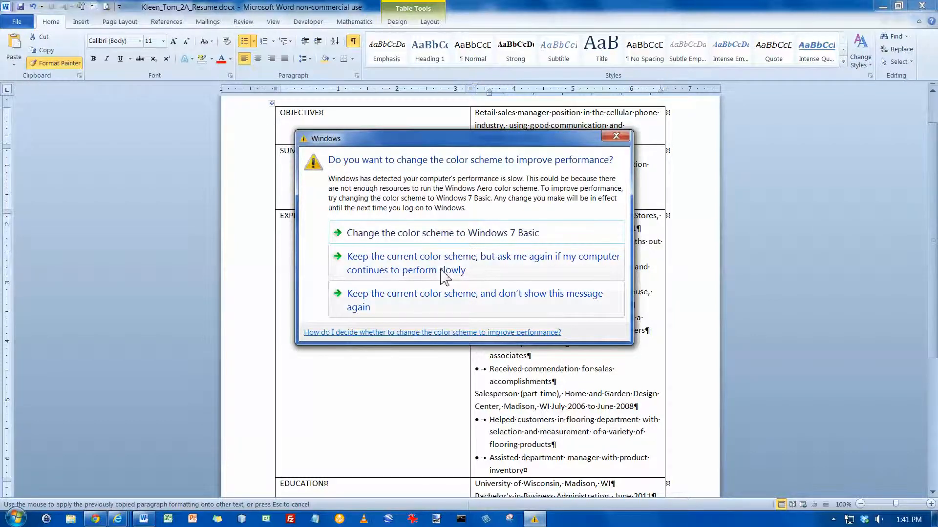
{"action": "left_click", "coordinate": [463, 235]}
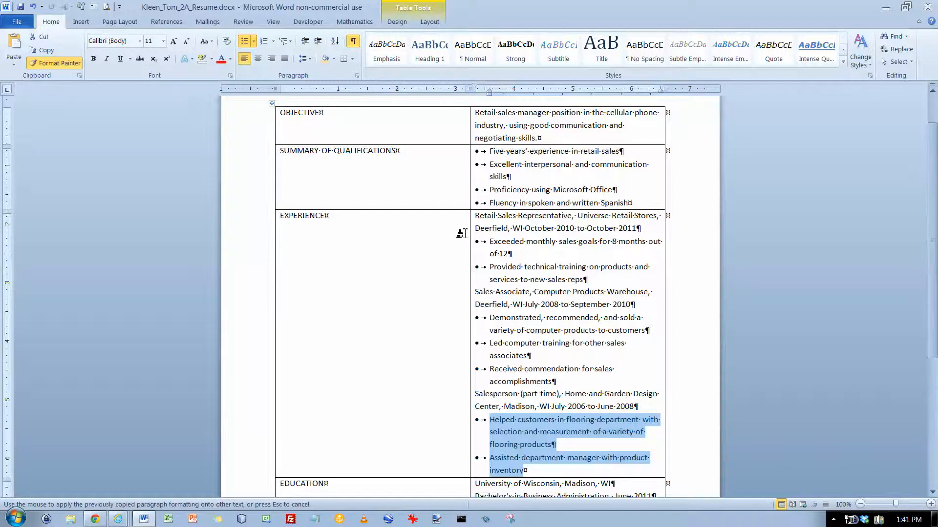
{"action": "left_click", "coordinate": [65, 67]}
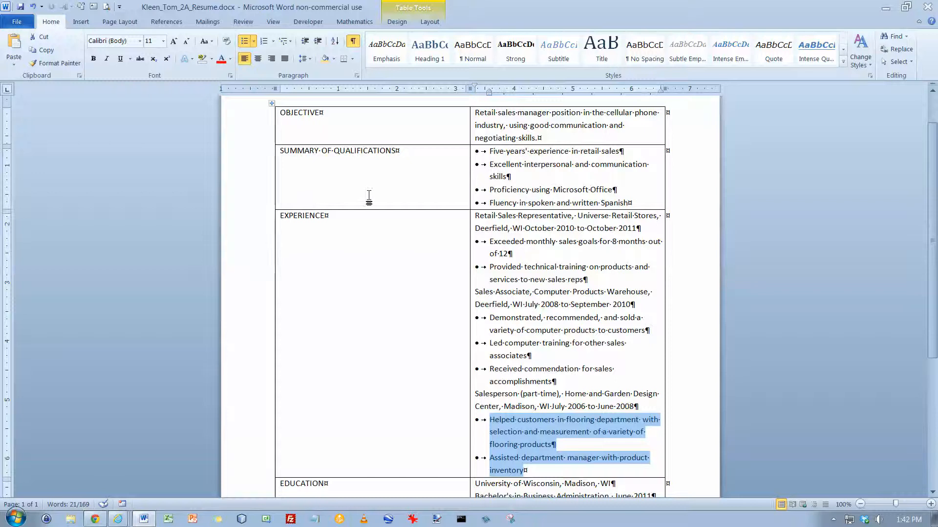
{"action": "scroll", "coordinate": [381, 188], "scroll_direction": "up", "scroll_amount": 1}
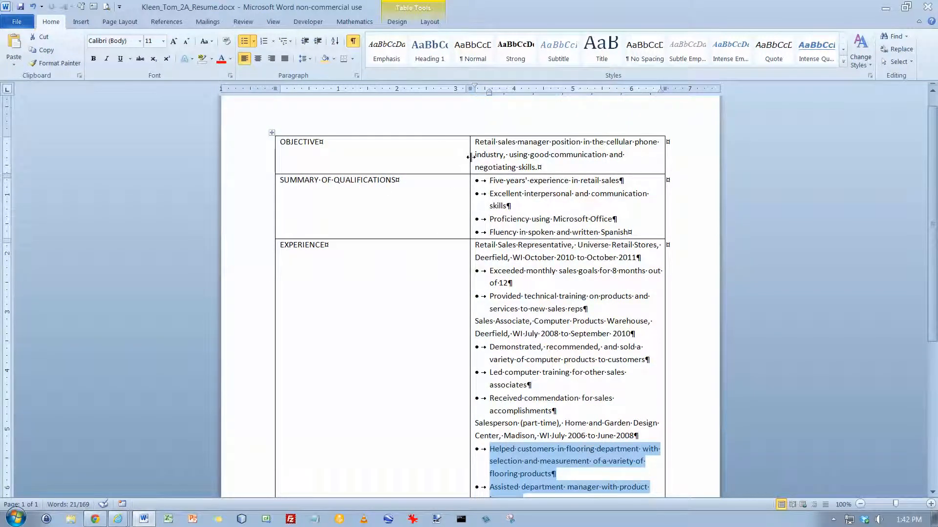
Narrow the table's heading column to 1.4 inches wide and save the resume.
{"action": "left_click_drag", "start_coordinate": [470, 157], "coordinate": [358, 160]}
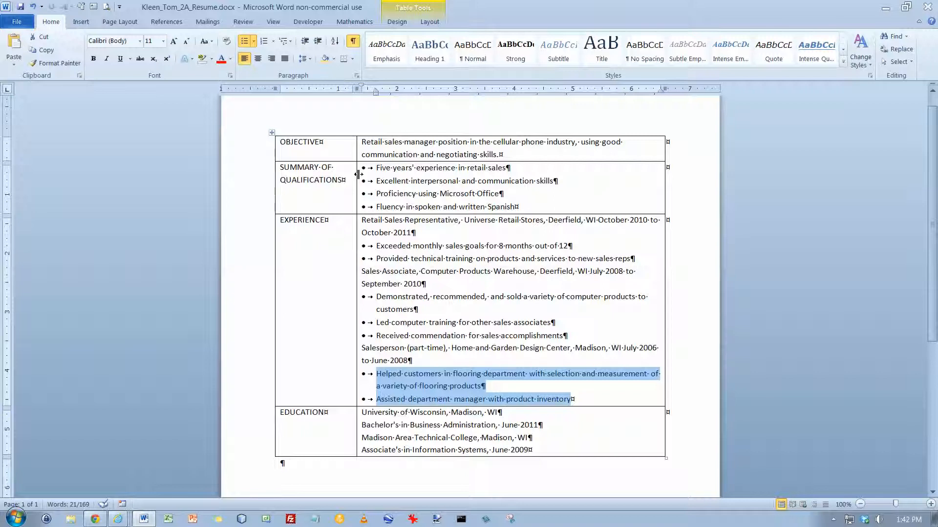
{"action": "left_click", "coordinate": [349, 176]}
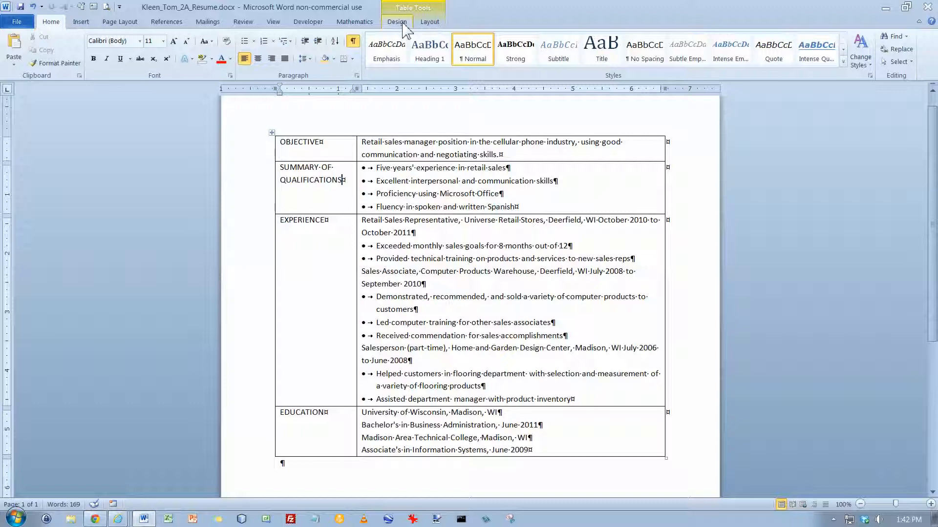
{"action": "left_click", "coordinate": [429, 21]}
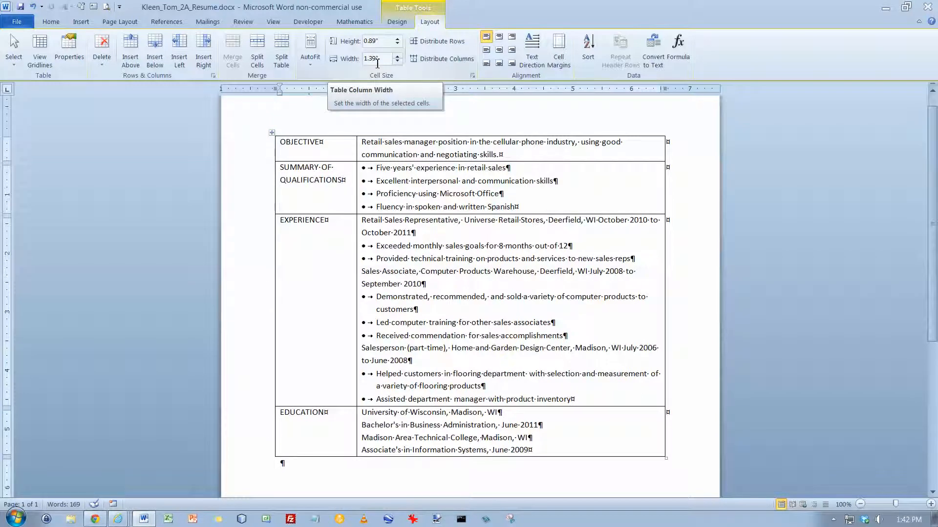
{"action": "left_click", "coordinate": [397, 56]}
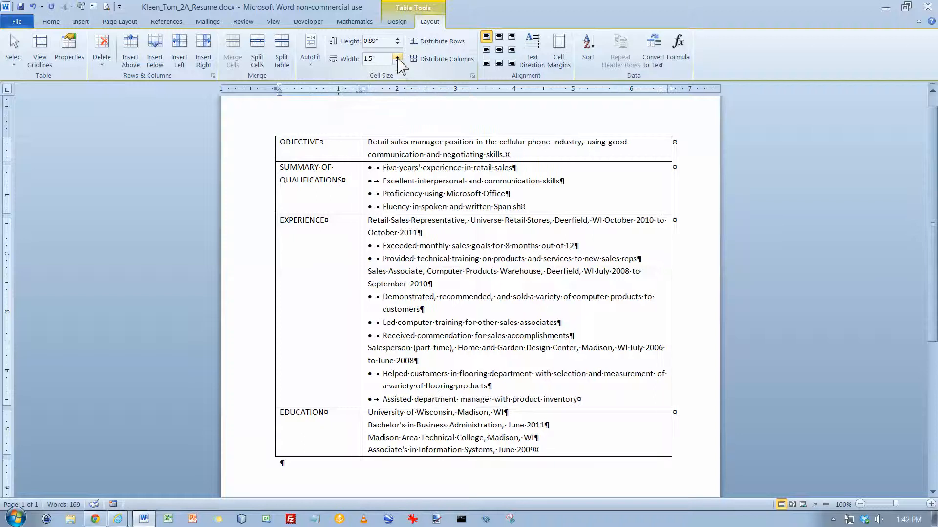
{"action": "left_click", "coordinate": [398, 61]}
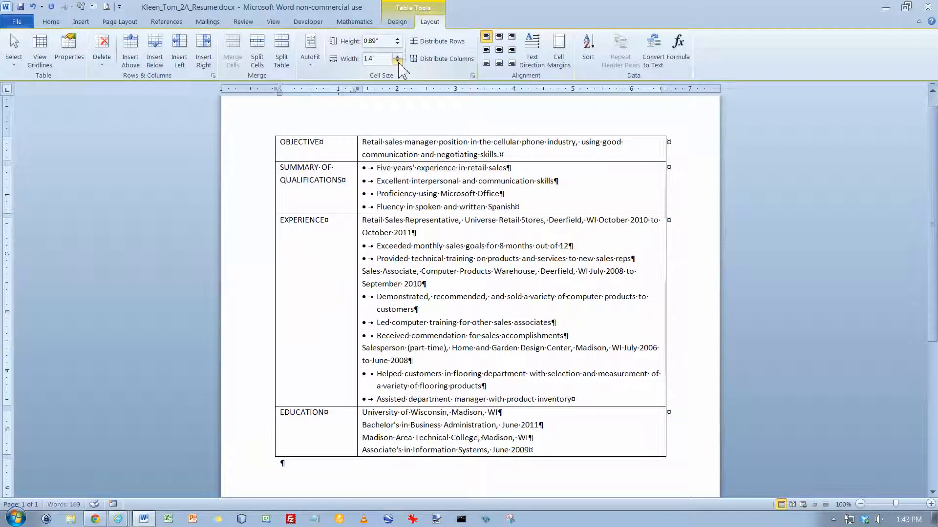
{"action": "left_click", "coordinate": [20, 7]}
Add a new row below EDUCATION for the HONORS AND ACTIVITIES section.
{"action": "scroll", "coordinate": [272, 192], "scroll_direction": "down", "scroll_amount": 8}
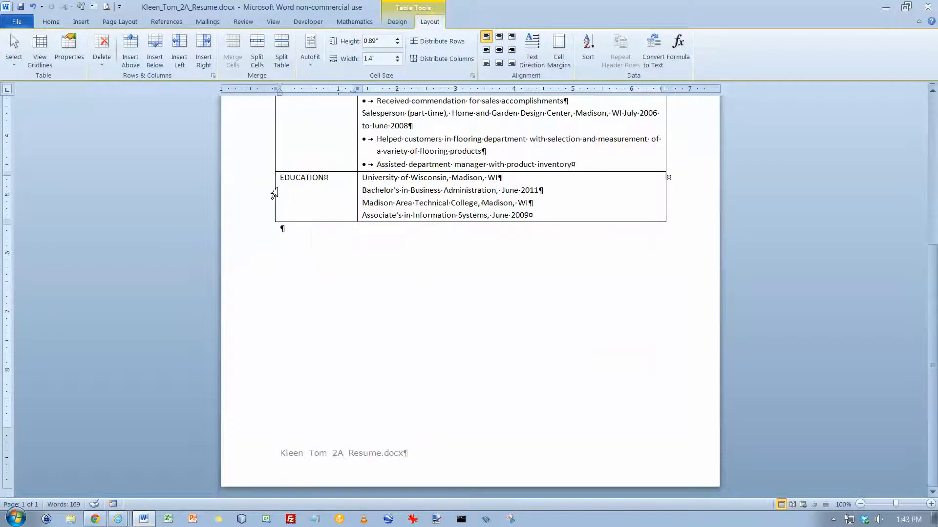
{"action": "left_click", "coordinate": [562, 214]}
{"action": "key", "text": "Tab"}
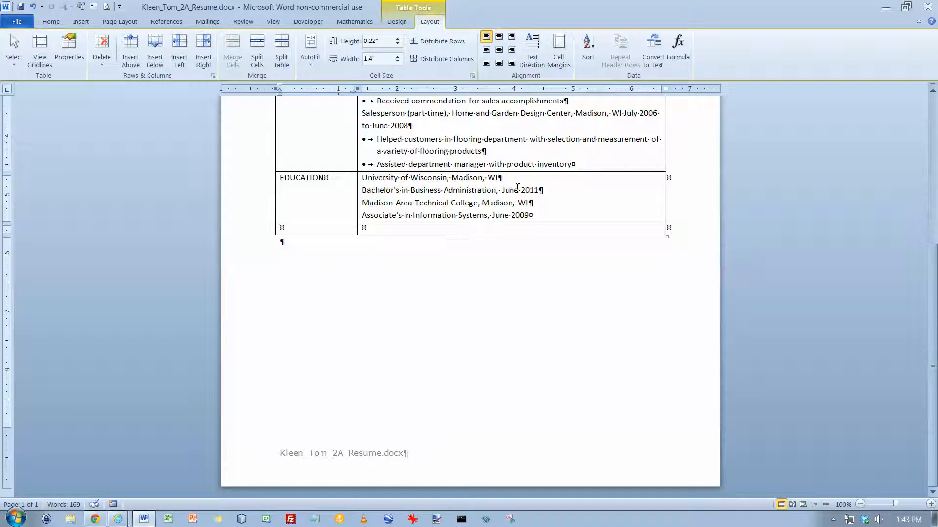
{"action": "key", "text": "Caps_Lock"}
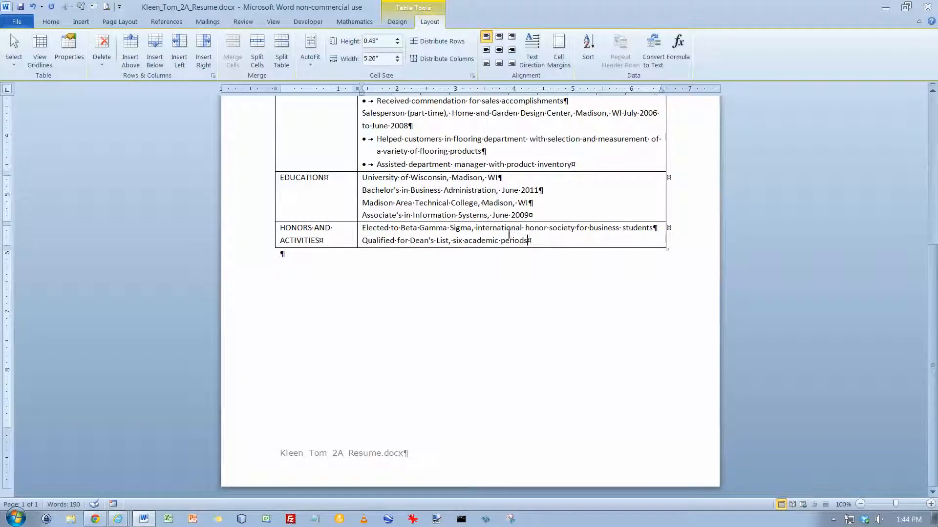
Bullet the Beta Gamma Sigma and Dean's List lines and align them to the cell margin.
{"action": "left_click_drag", "start_coordinate": [368, 230], "coordinate": [549, 247]}
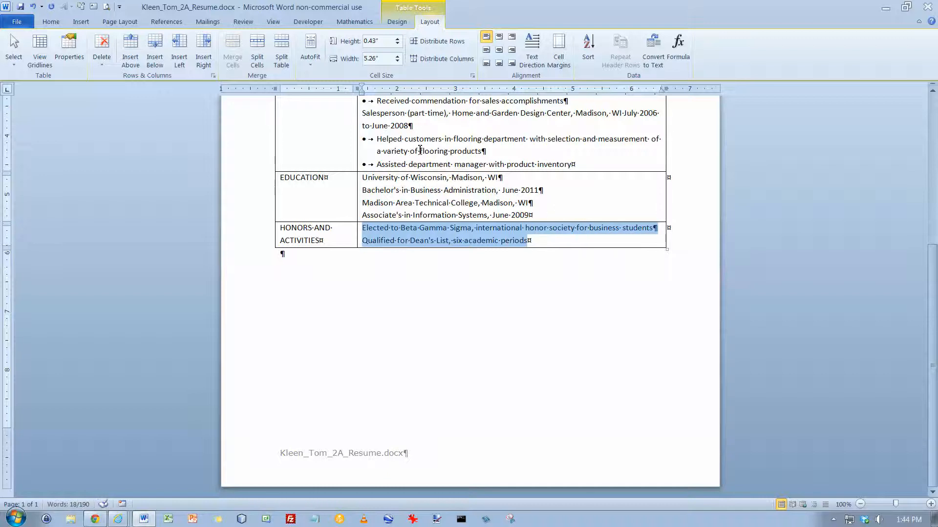
{"action": "left_click", "coordinate": [51, 22]}
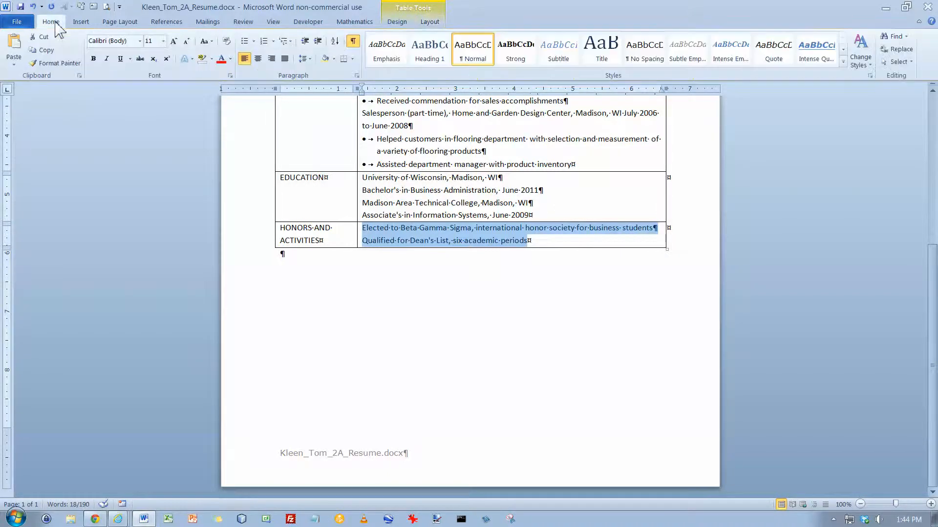
{"action": "left_click", "coordinate": [245, 41]}
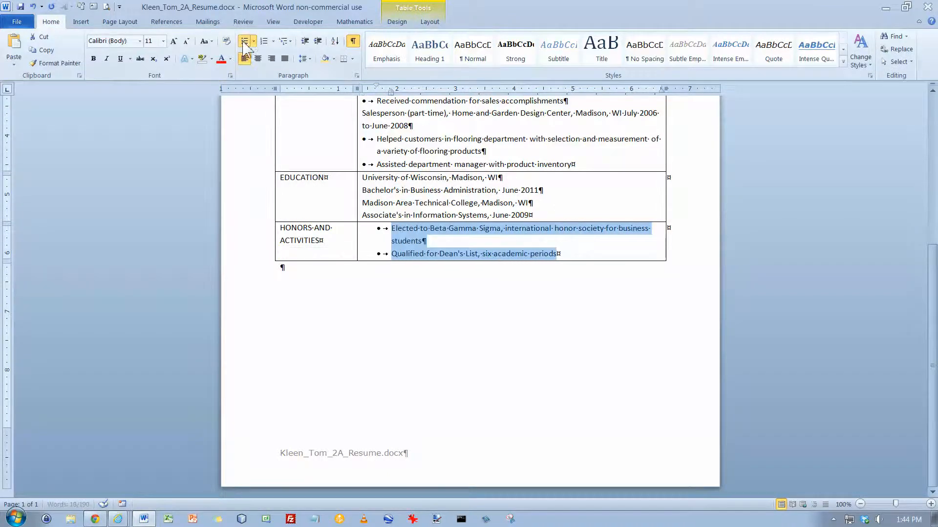
{"action": "left_click", "coordinate": [305, 42]}
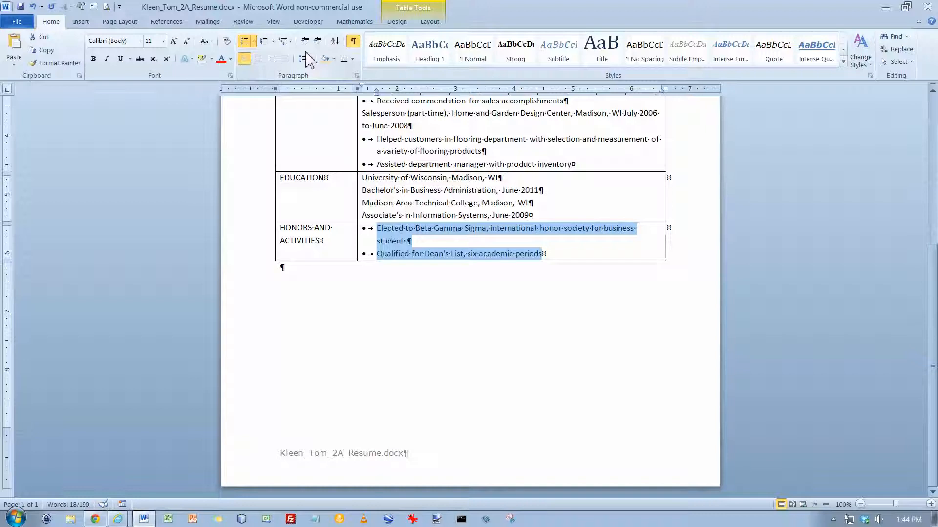
{"action": "scroll", "coordinate": [401, 165], "scroll_direction": "up", "scroll_amount": 10}
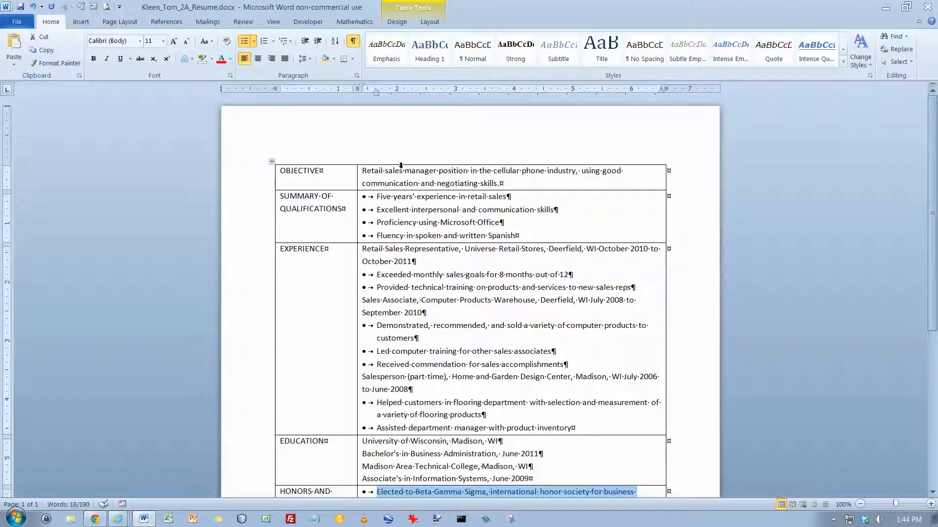
Insert an empty row above OBJECTIVE, save, and merge the row into one full-width cell.
{"action": "left_click", "coordinate": [400, 184]}
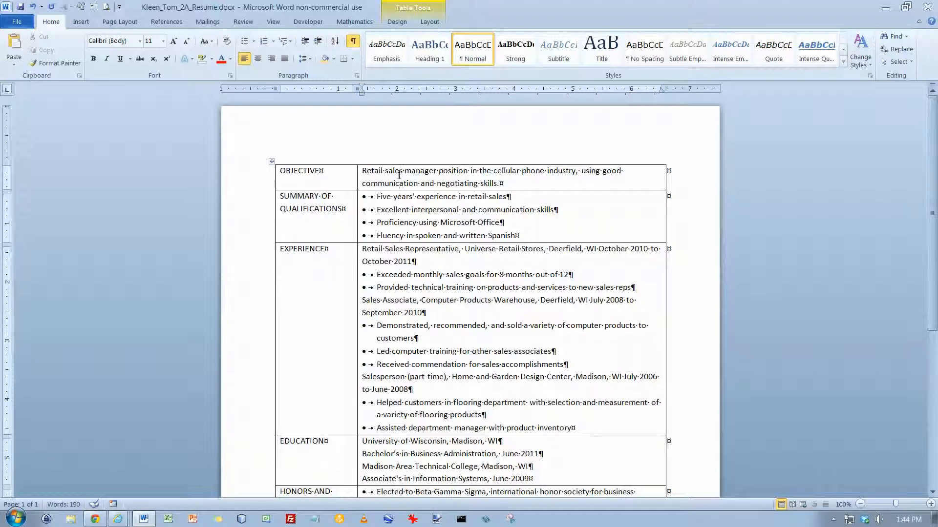
{"action": "left_click", "coordinate": [353, 177]}
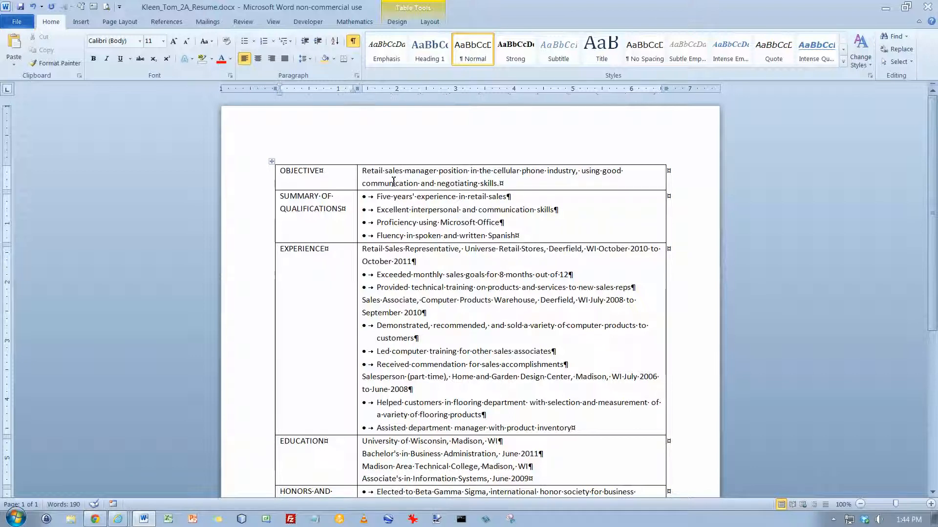
{"action": "left_click", "coordinate": [429, 22]}
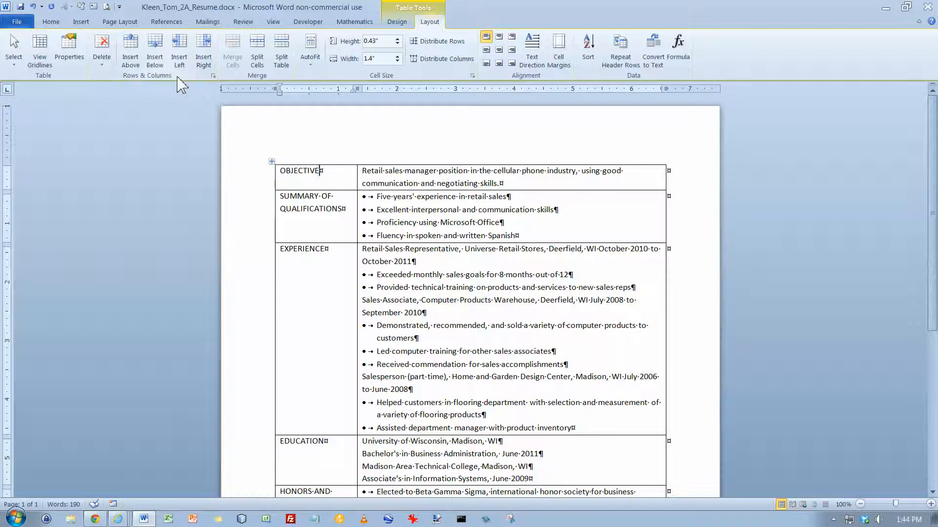
{"action": "left_click", "coordinate": [131, 51]}
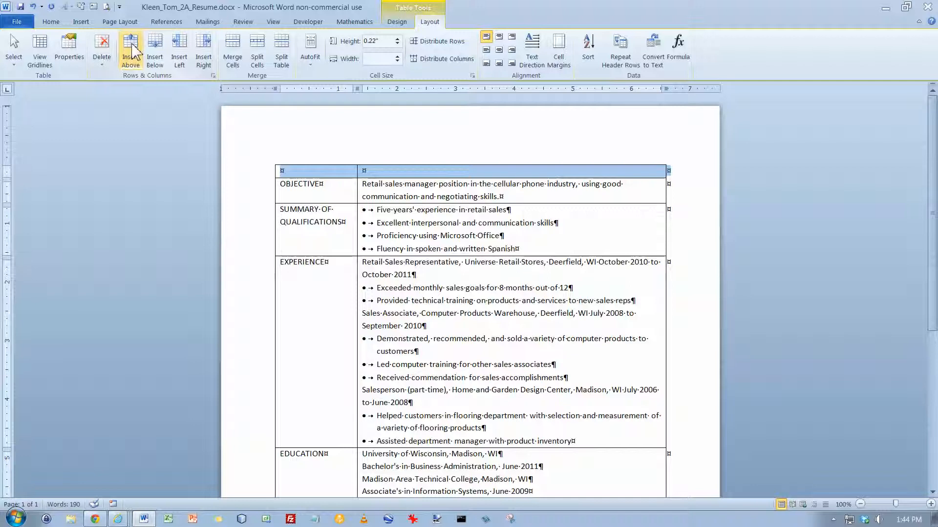
{"action": "left_click", "coordinate": [22, 7]}
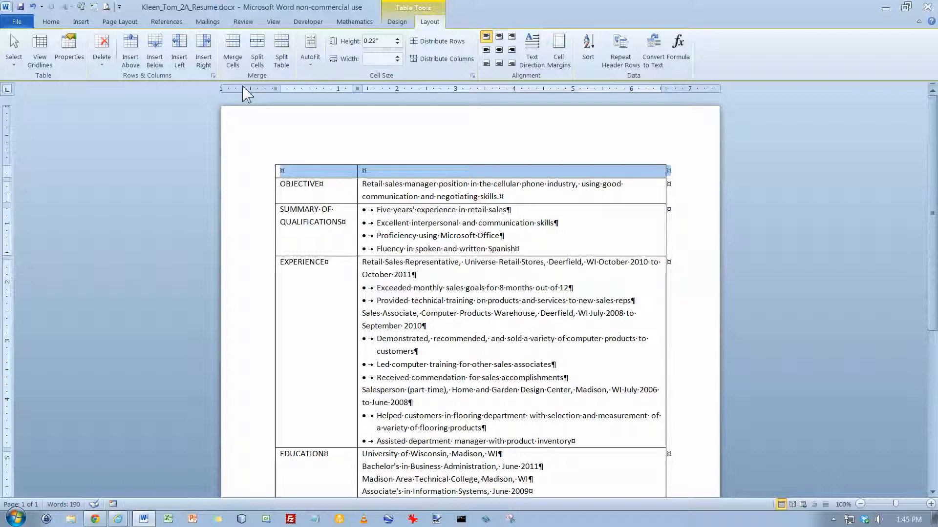
{"action": "left_click", "coordinate": [233, 49]}
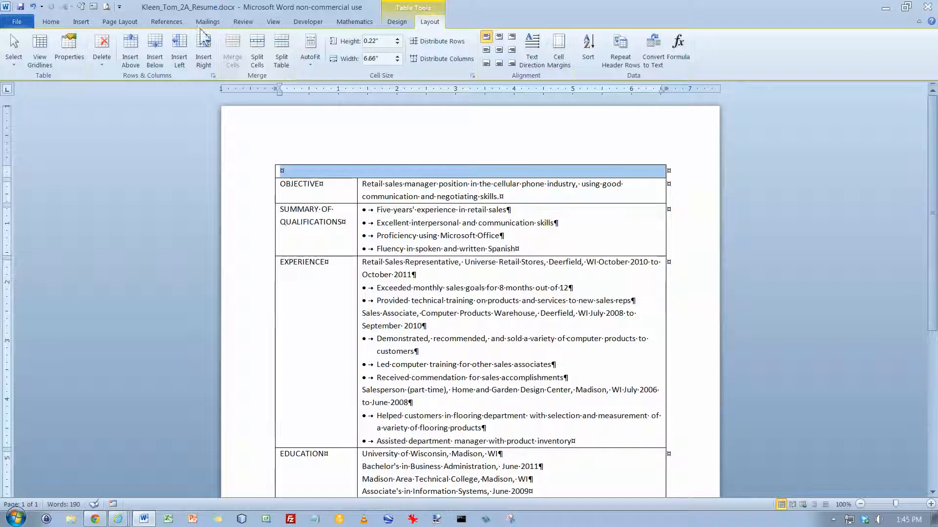
{"action": "left_click", "coordinate": [51, 21]}
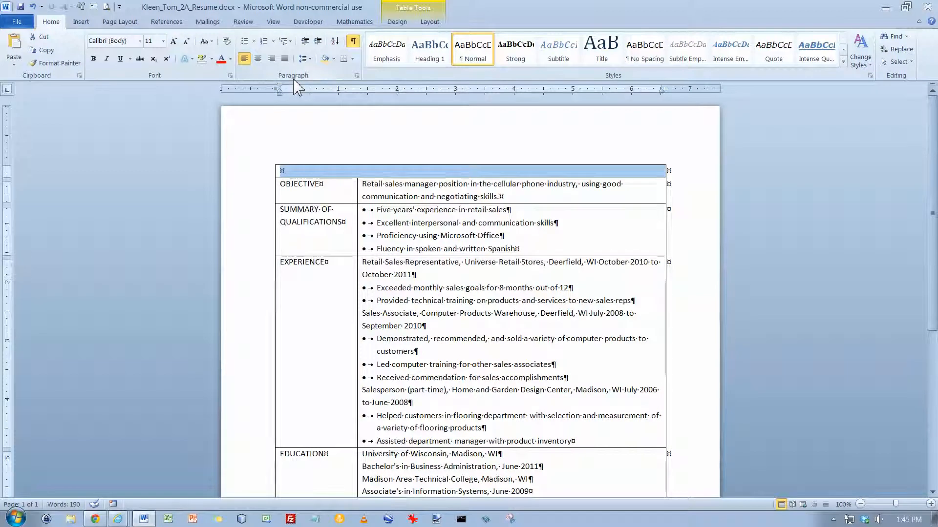
Set a right-aligned tab stop at 6.5 inches in the merged top row.
{"action": "left_click", "coordinate": [357, 75]}
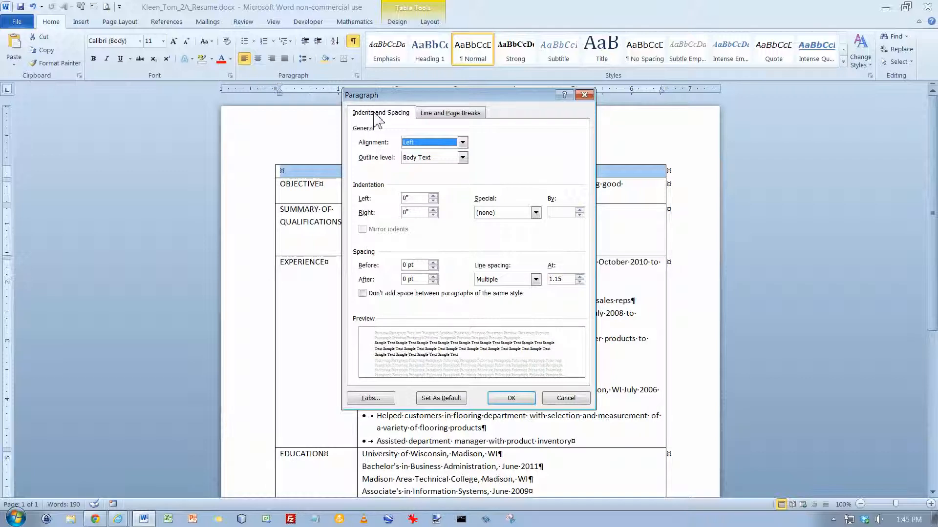
{"action": "left_click", "coordinate": [378, 398]}
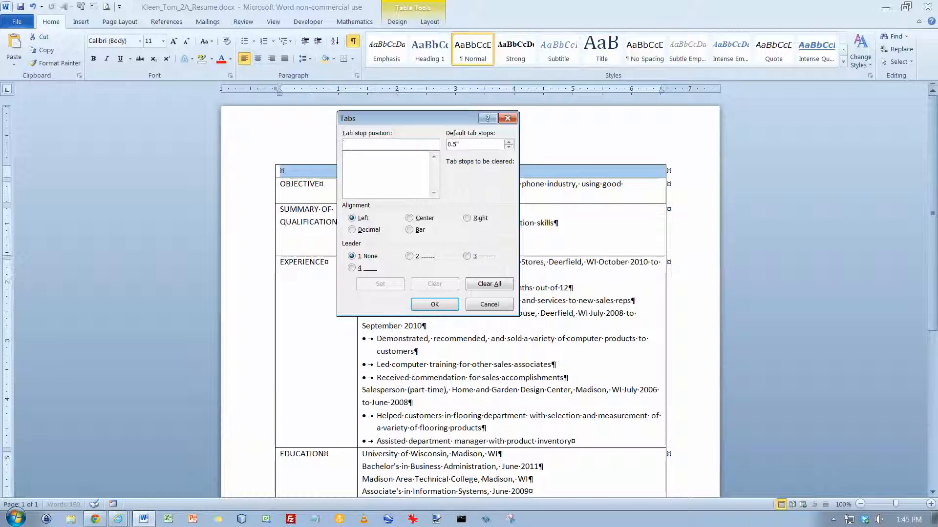
{"action": "type", "text": "6.5"}
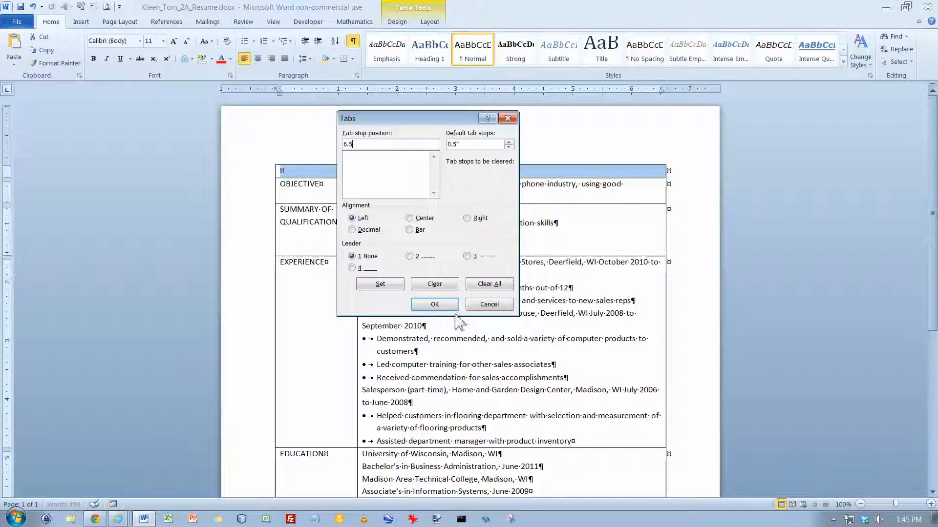
{"action": "left_click", "coordinate": [468, 219]}
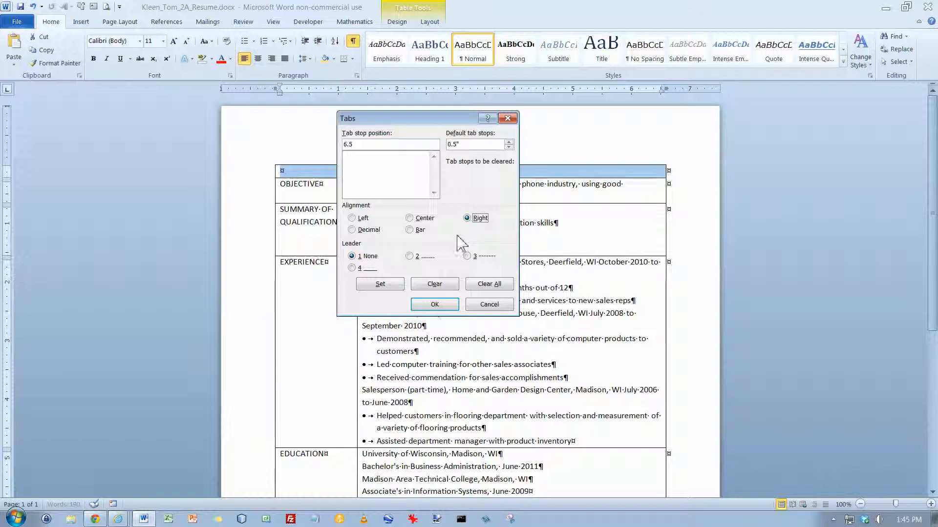
{"action": "left_click", "coordinate": [435, 306]}
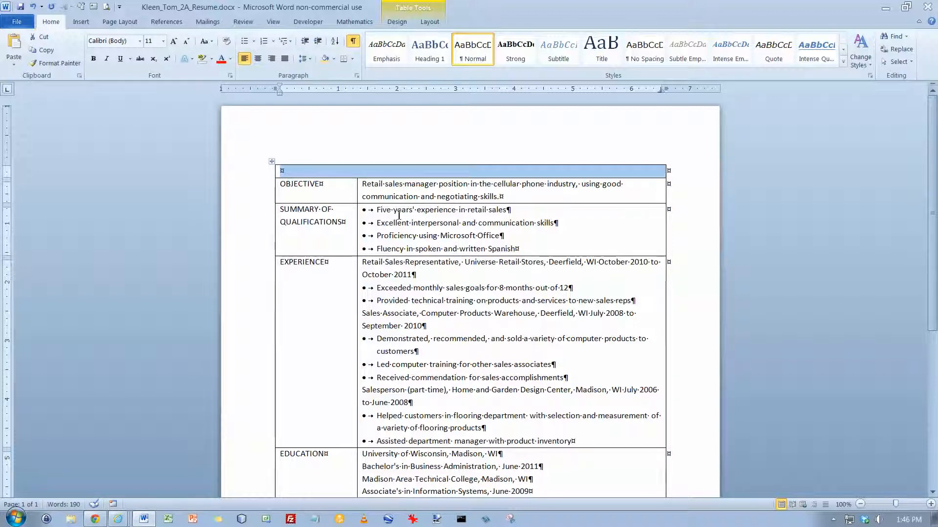
Enter the applicant's name, tab to the right stop, and paste the phone, address and e-mail details.
{"action": "type", "text": "Daniela Joh"}
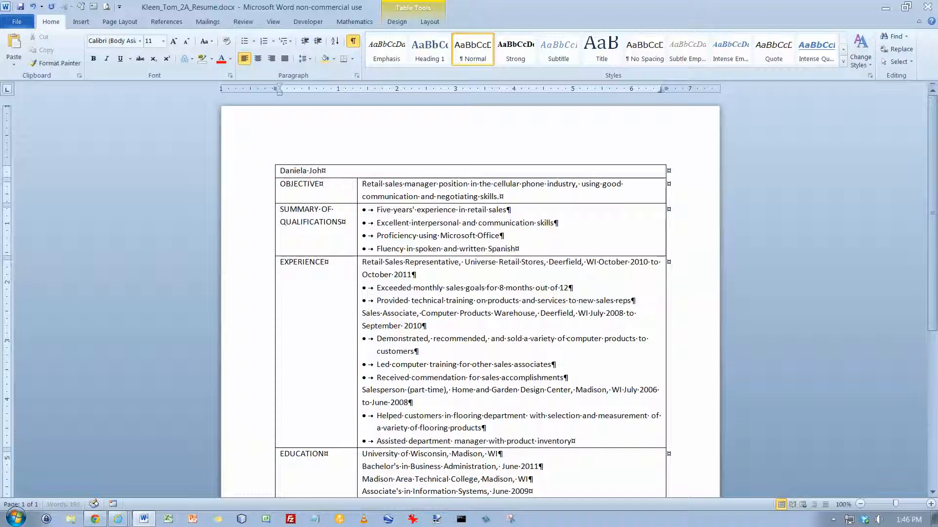
{"action": "type", "text": "nstone"}
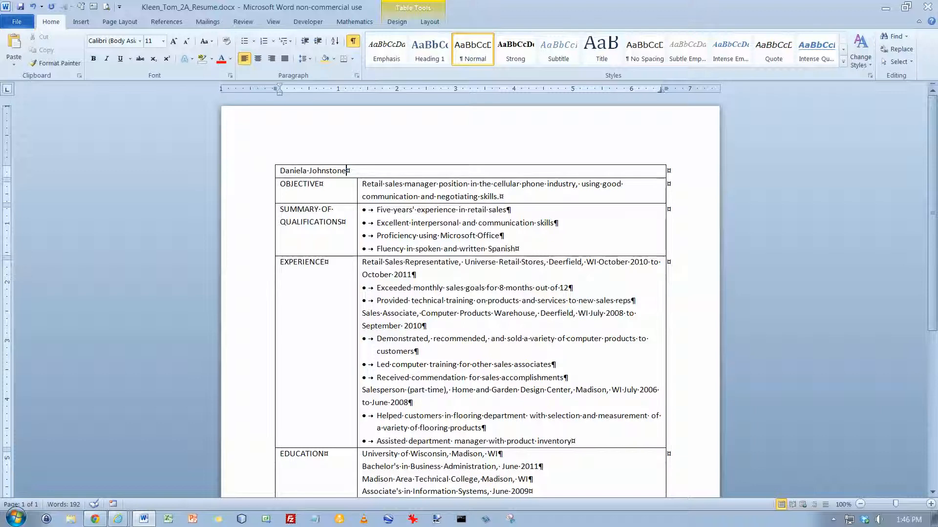
{"action": "key", "text": "ctrl+Tab"}
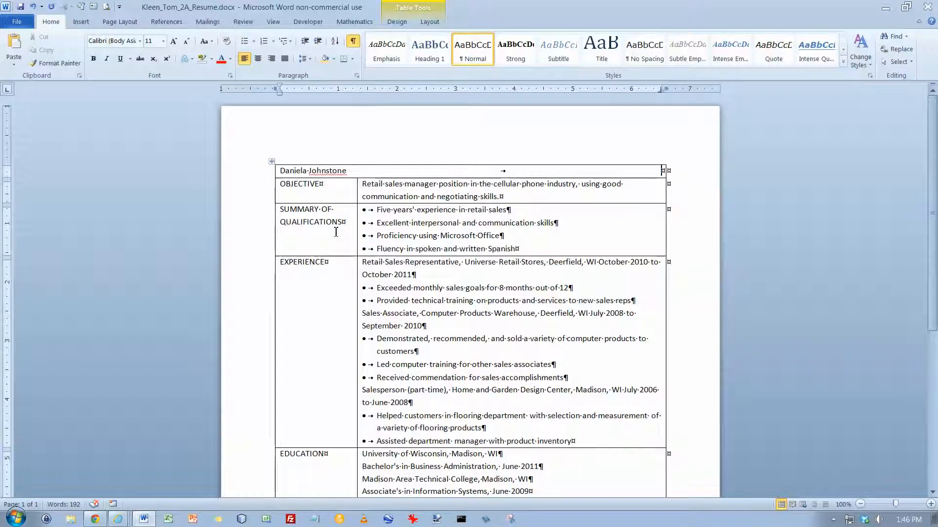
{"action": "key", "text": "ctrl+v"}
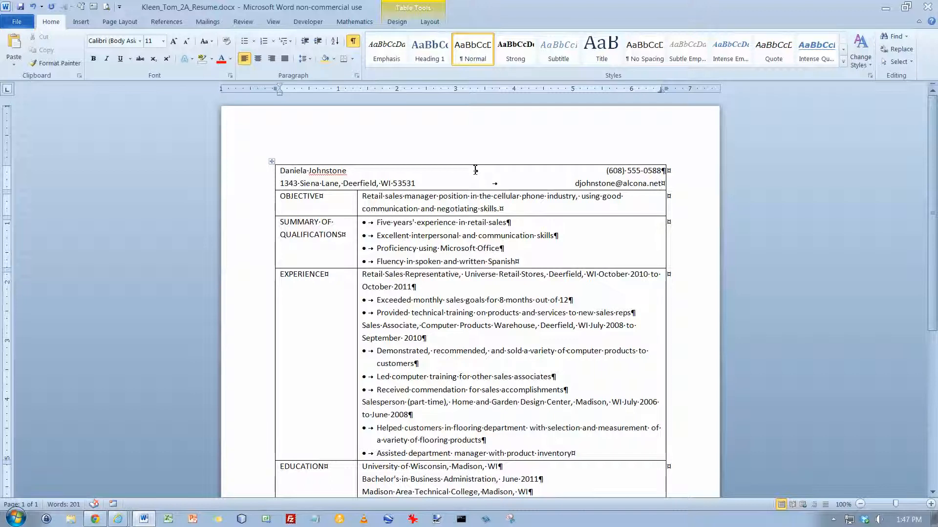
{"action": "left_click", "coordinate": [357, 172]}
{"action": "left_click", "coordinate": [504, 185]}
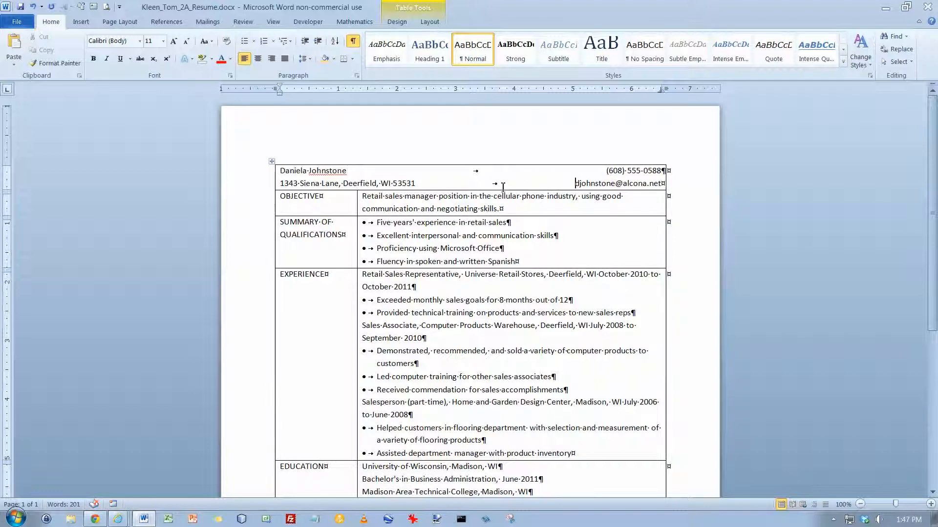